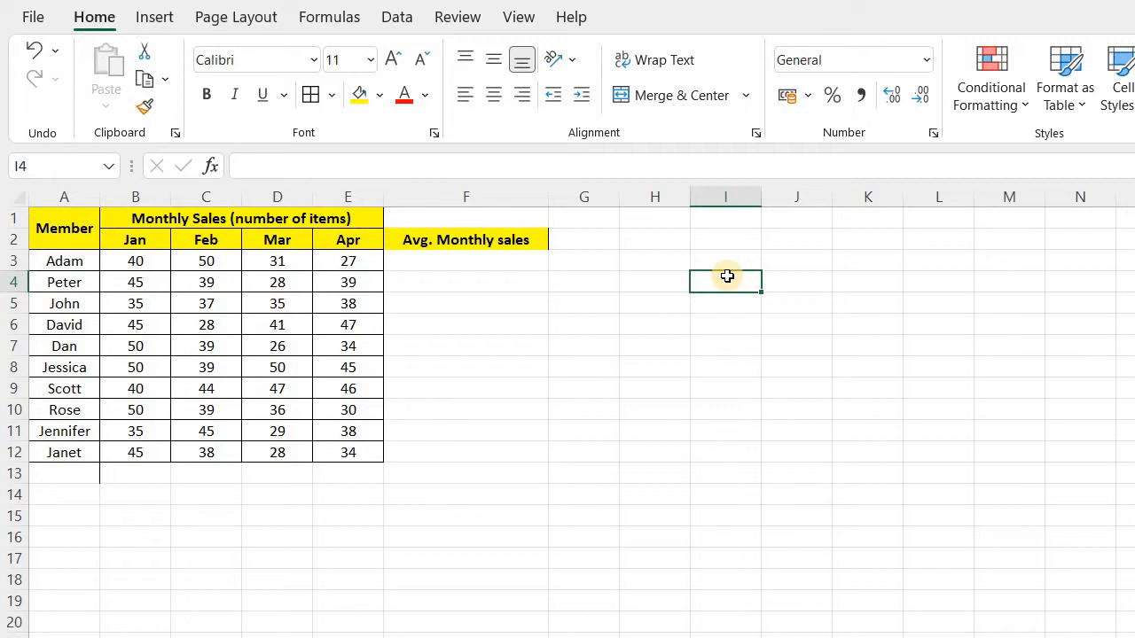
Step: Enter the formula =AVERAGE(1,2,3) in cell I4
type("=")
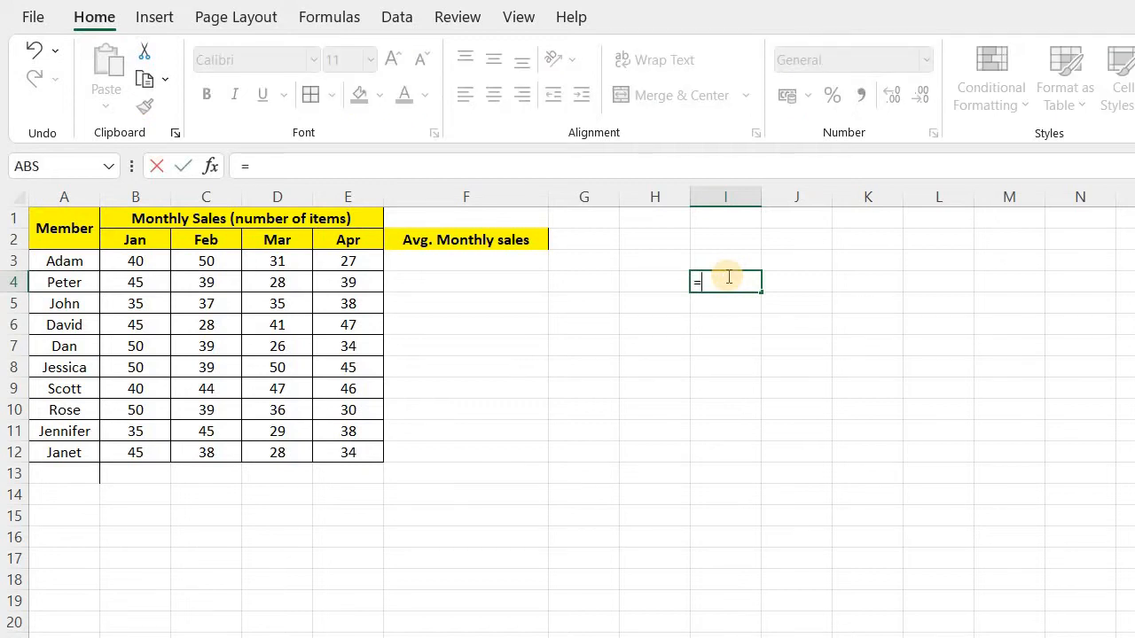
type("av")
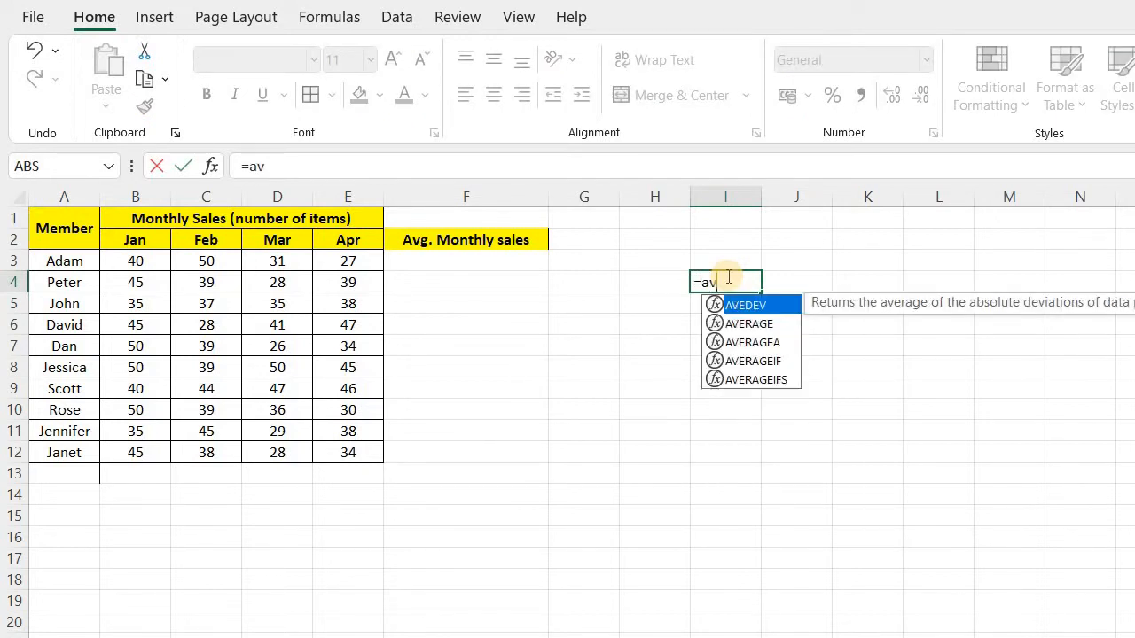
type("e")
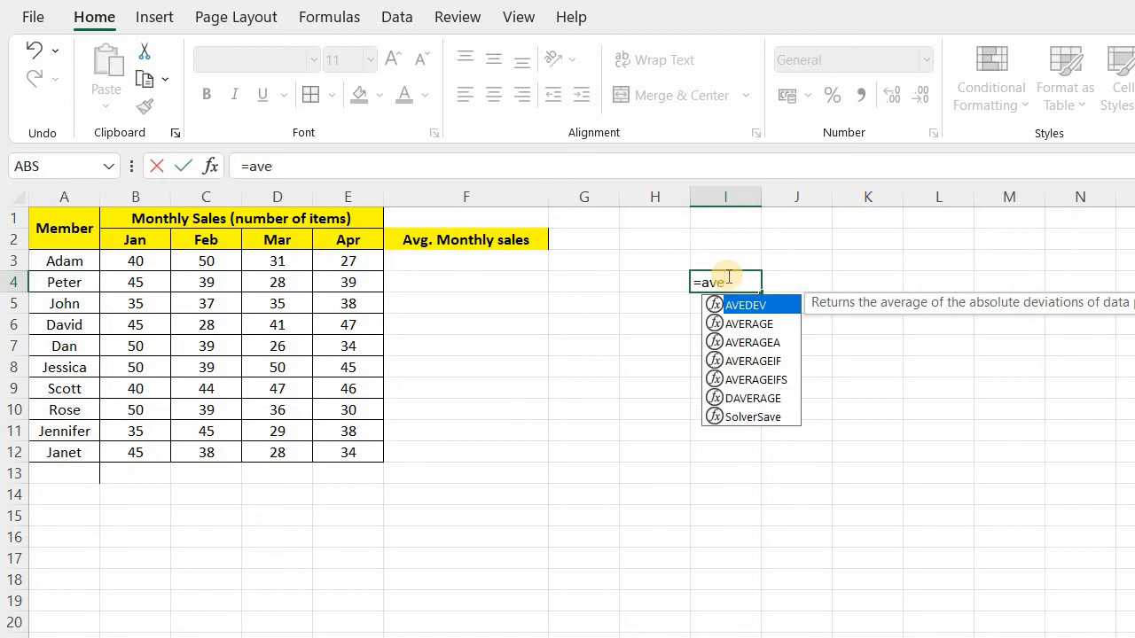
type("ra")
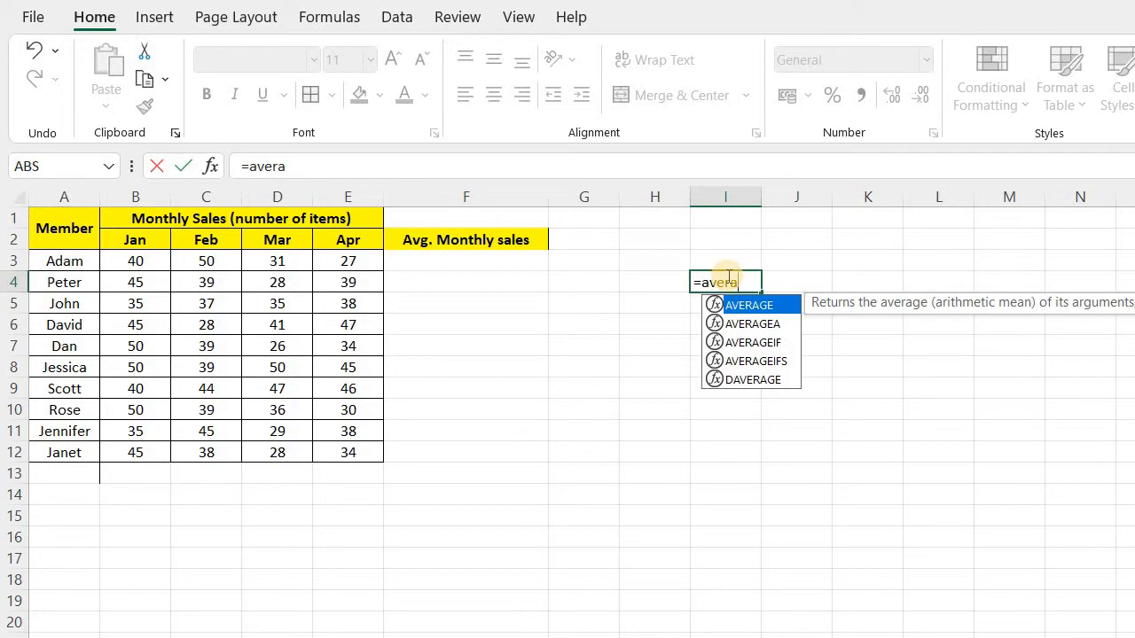
key("Tab")
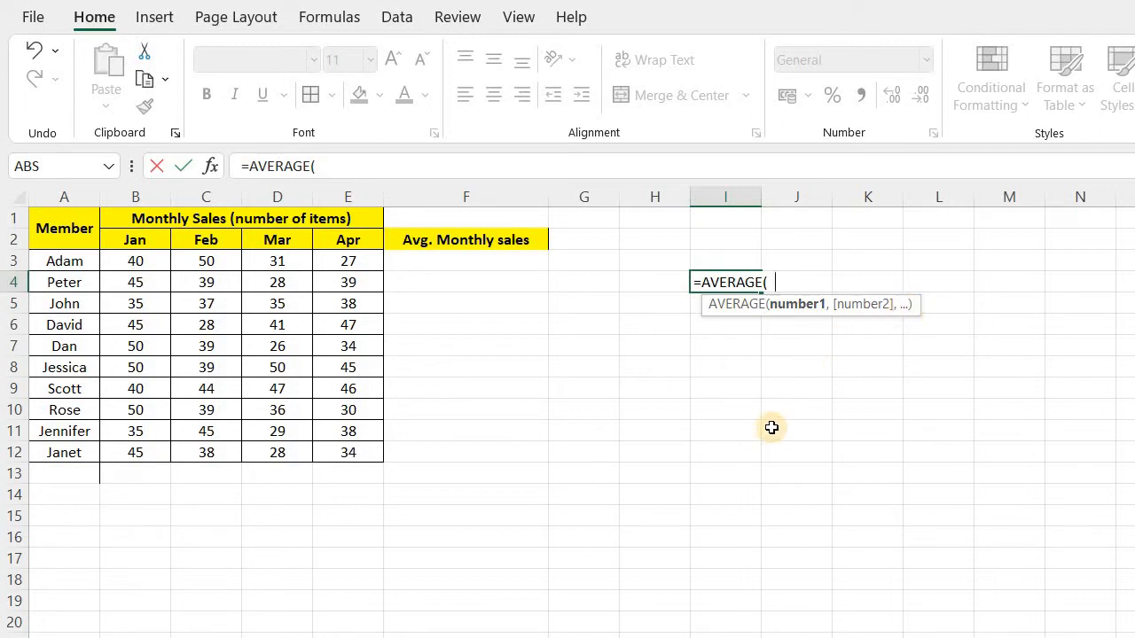
type("1,2,3")
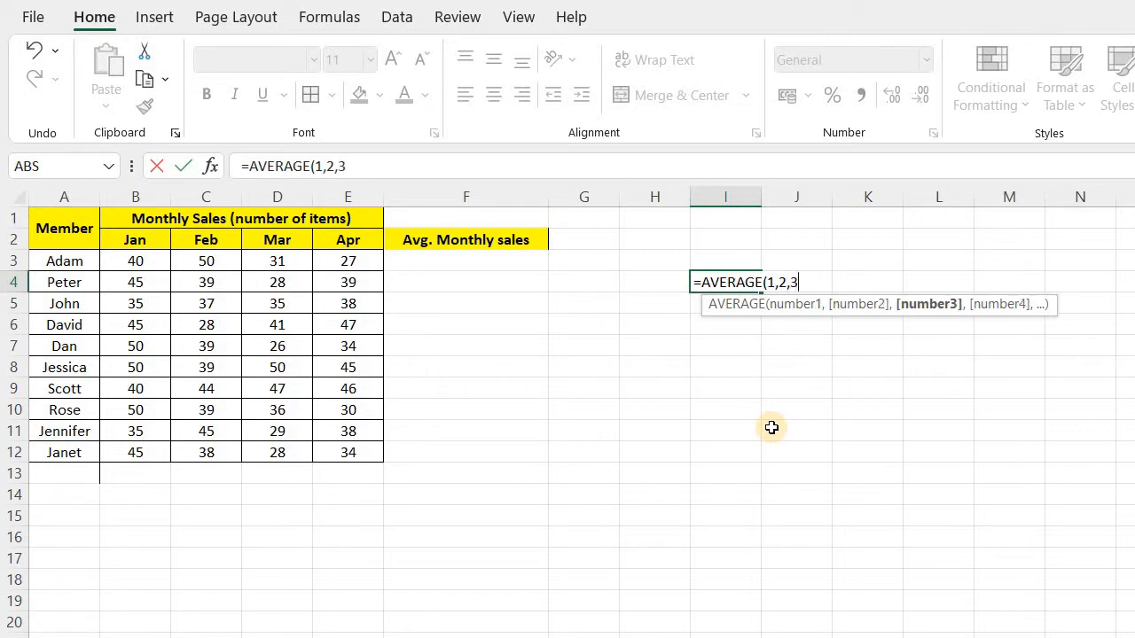
type(")")
key("Return")
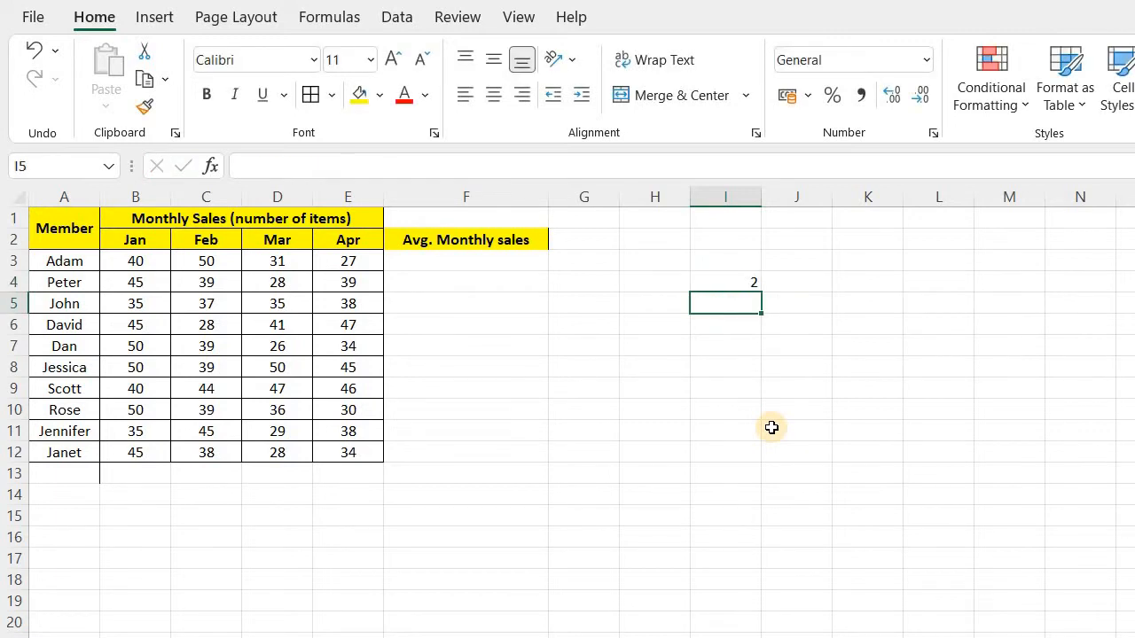
key("Up")
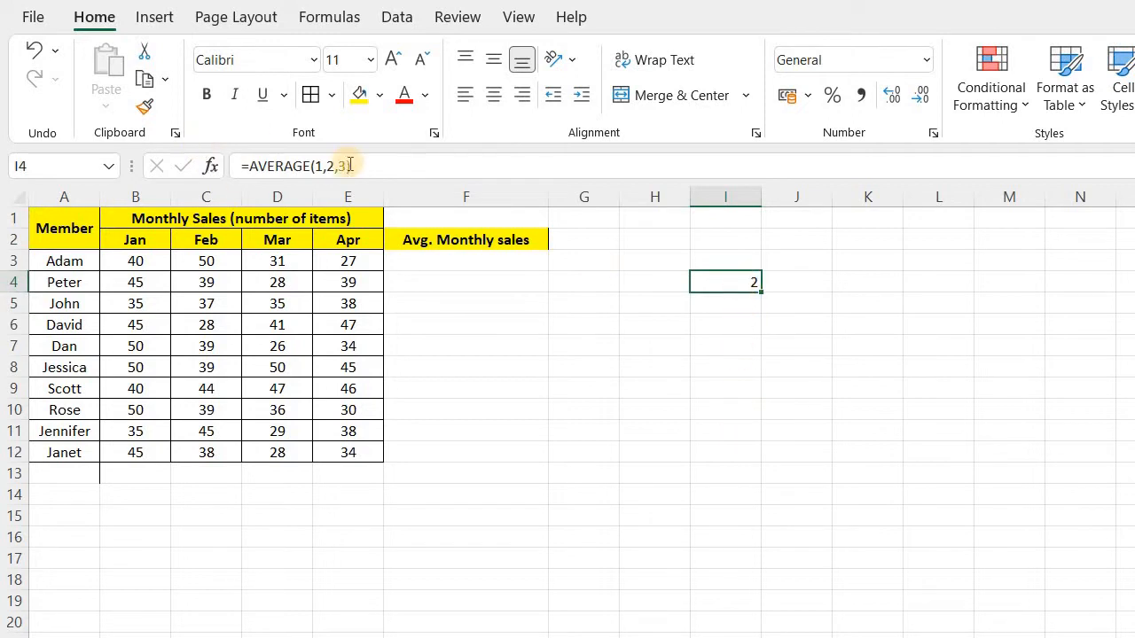
Step: Enter the numbers 1, 2 and 3 in cells I6, J6 and K6
left_click(724, 325)
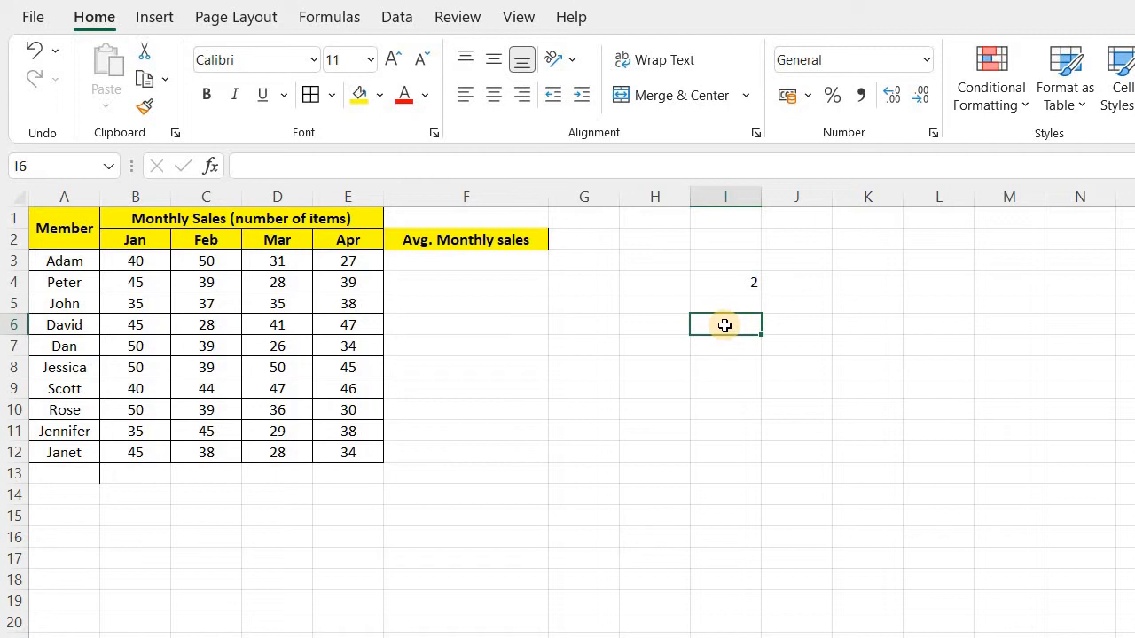
type("1")
key("Tab")
type("2")
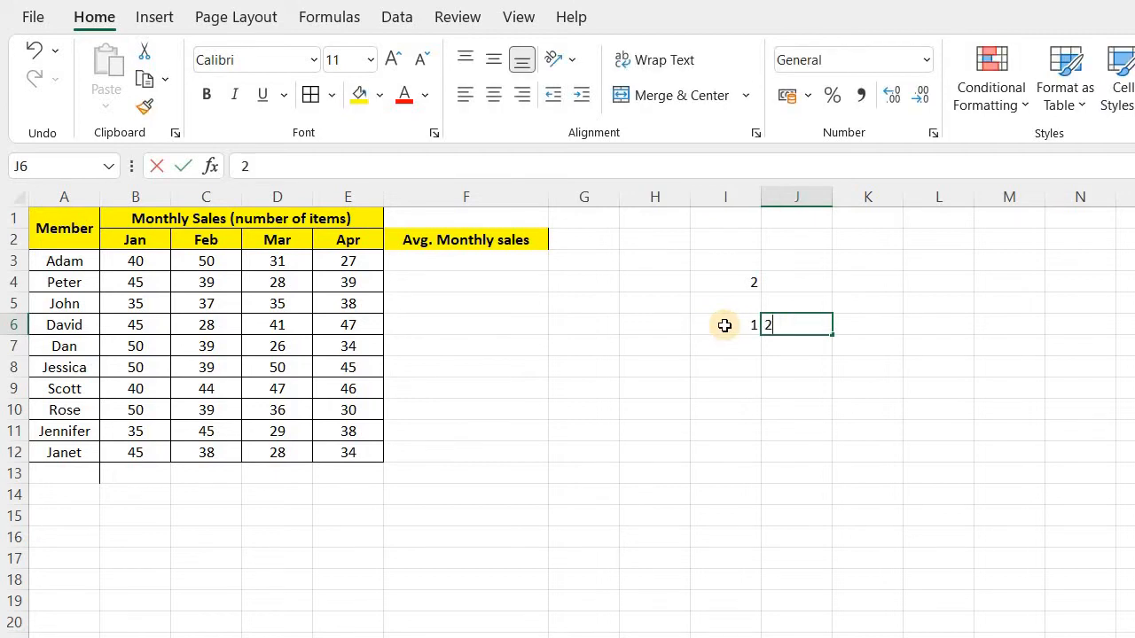
key("Tab")
type("3")
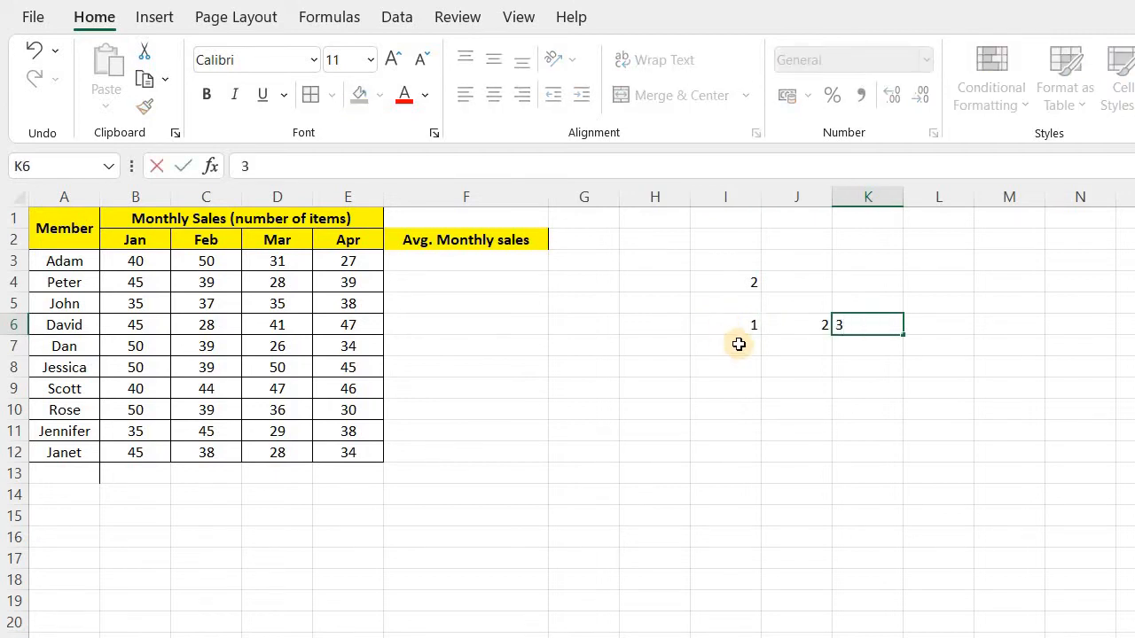
key("Return")
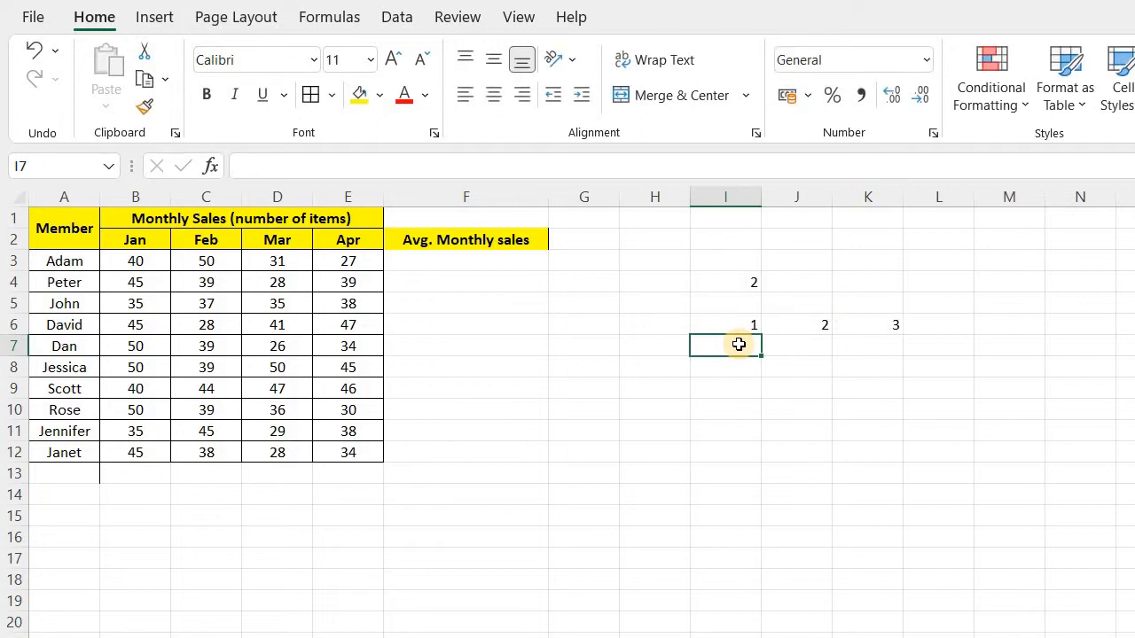
Step: Calculate the same average manually in cell I7 with the formula =(1+2+3)/3
type("=")
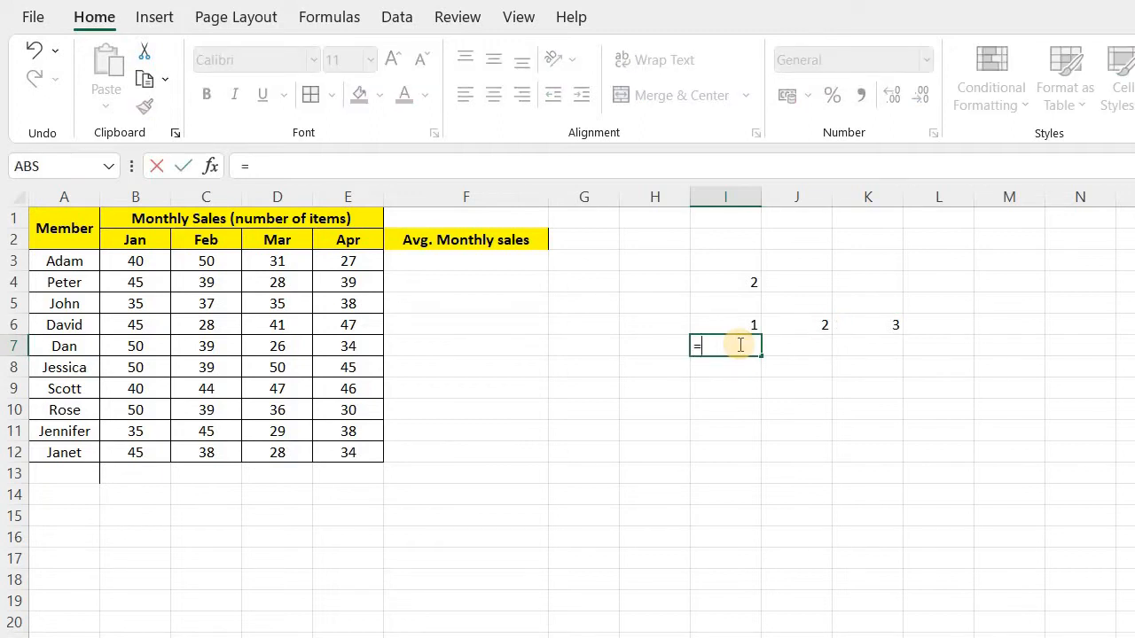
type("(1+2+3")
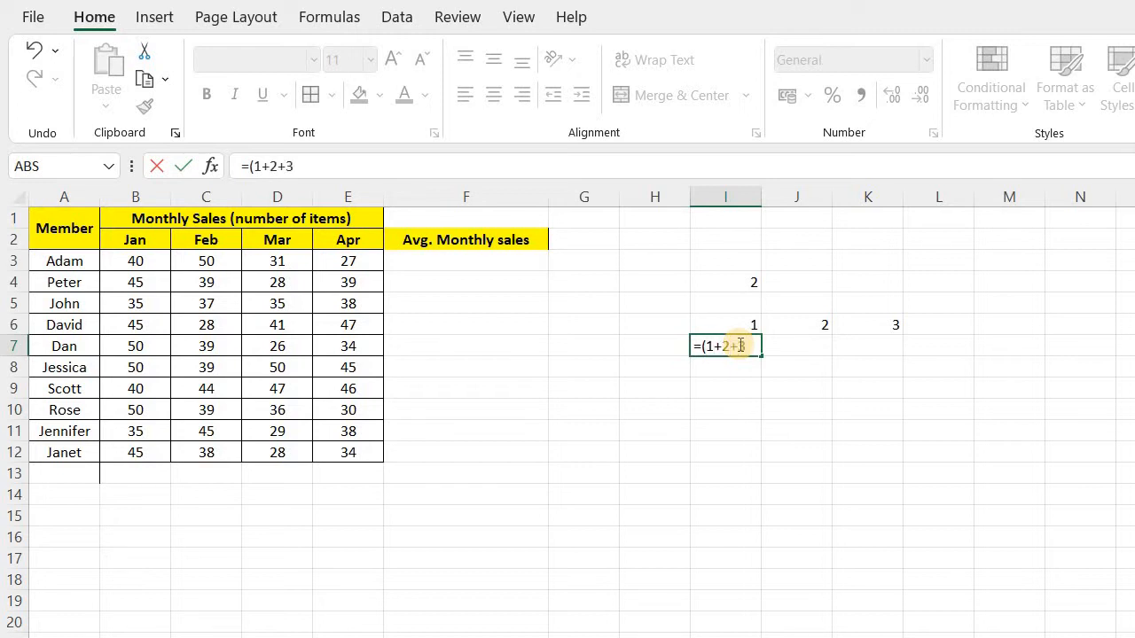
type(")/3")
key("Return")
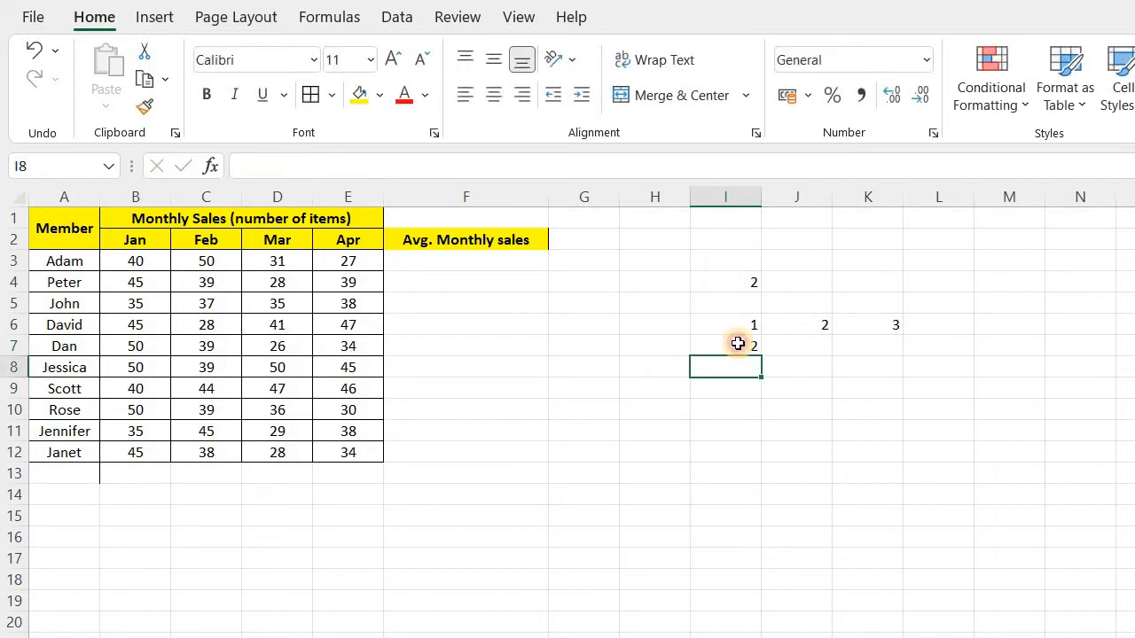
Step: Compare the formulas in cells I4 and I7 and highlight both cells with a yellow fill
left_click(739, 344)
left_click(747, 282)
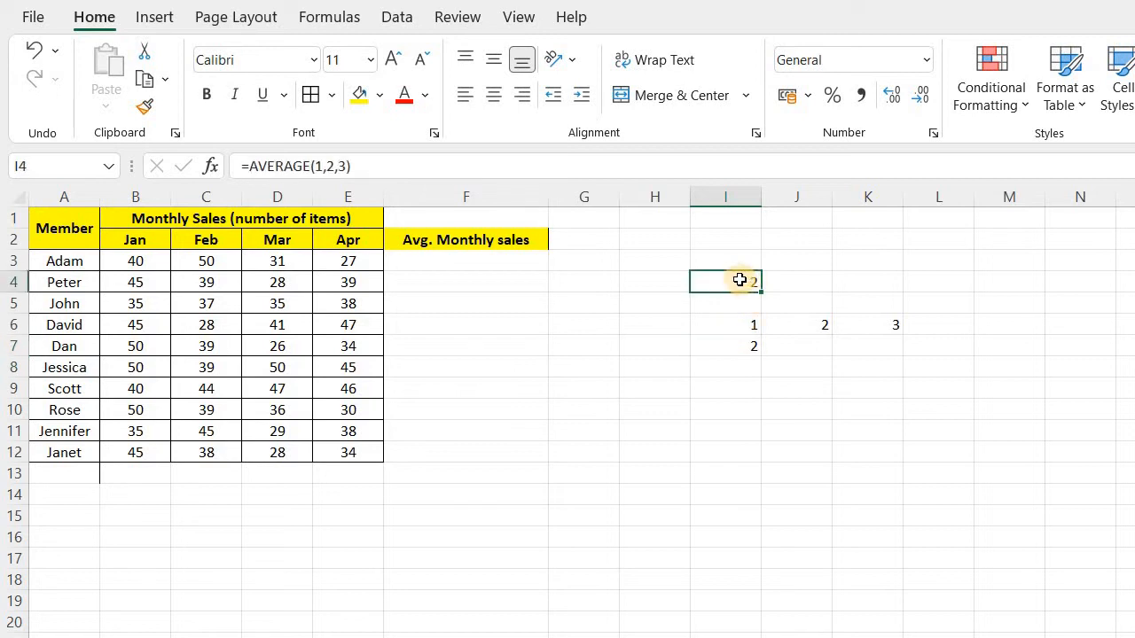
left_click(744, 346)
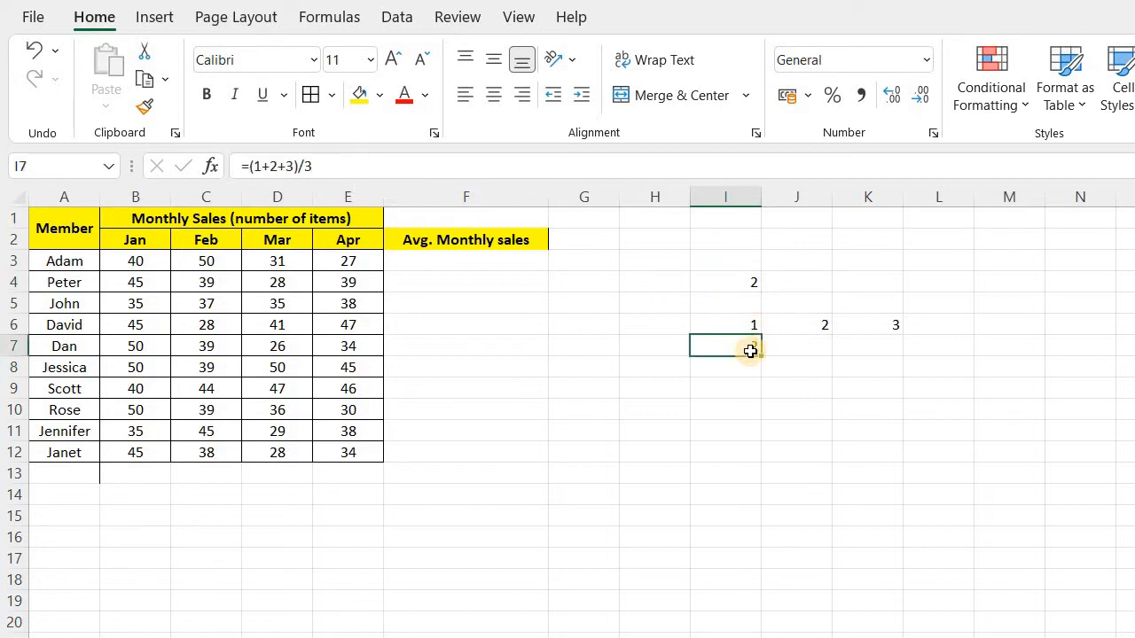
left_click(744, 288)
left_click(362, 93)
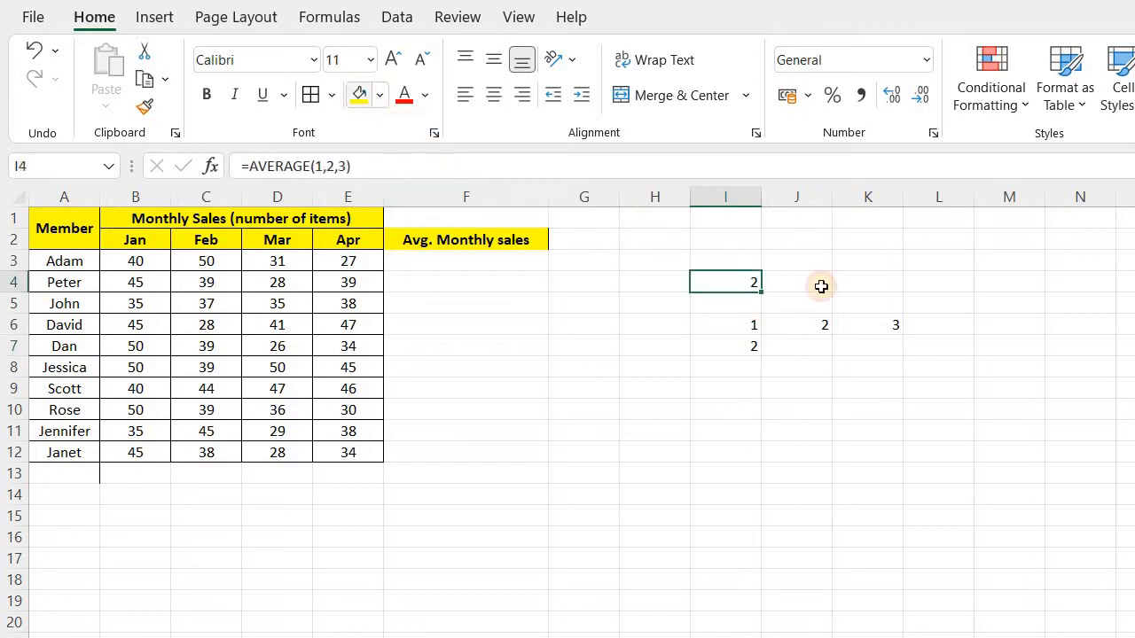
left_click(739, 349)
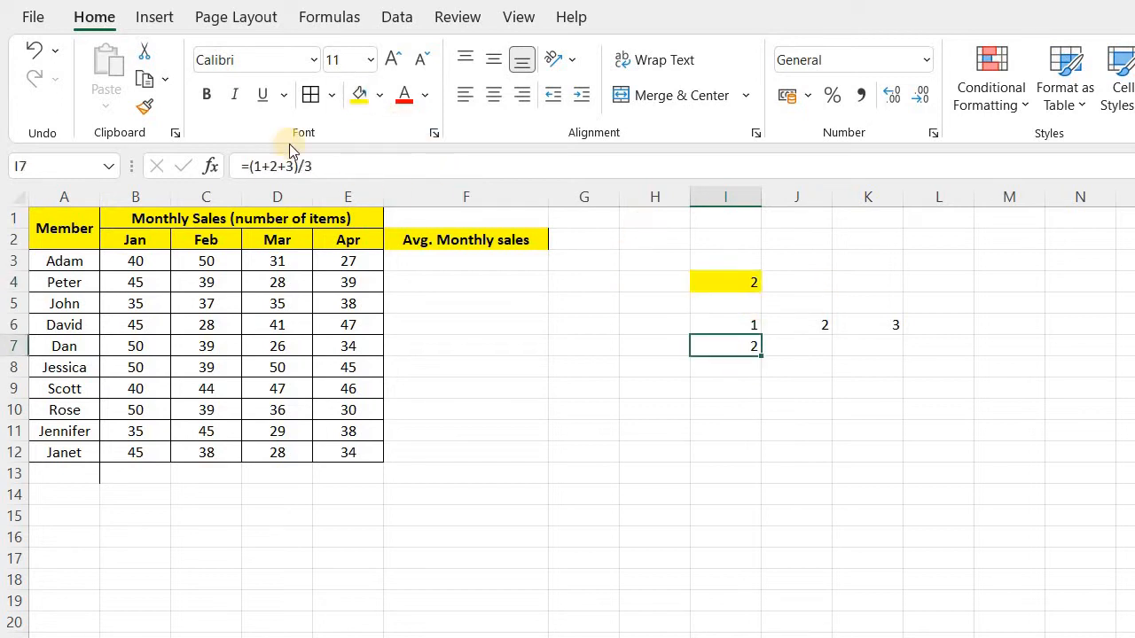
left_click(358, 96)
left_click(812, 457)
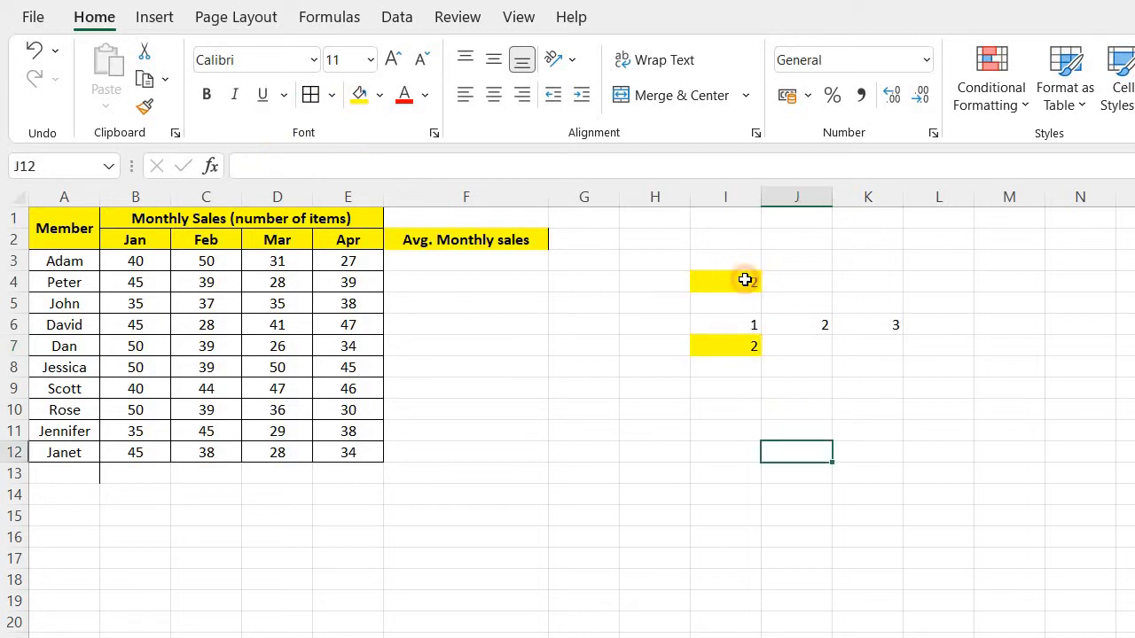
left_click(741, 282)
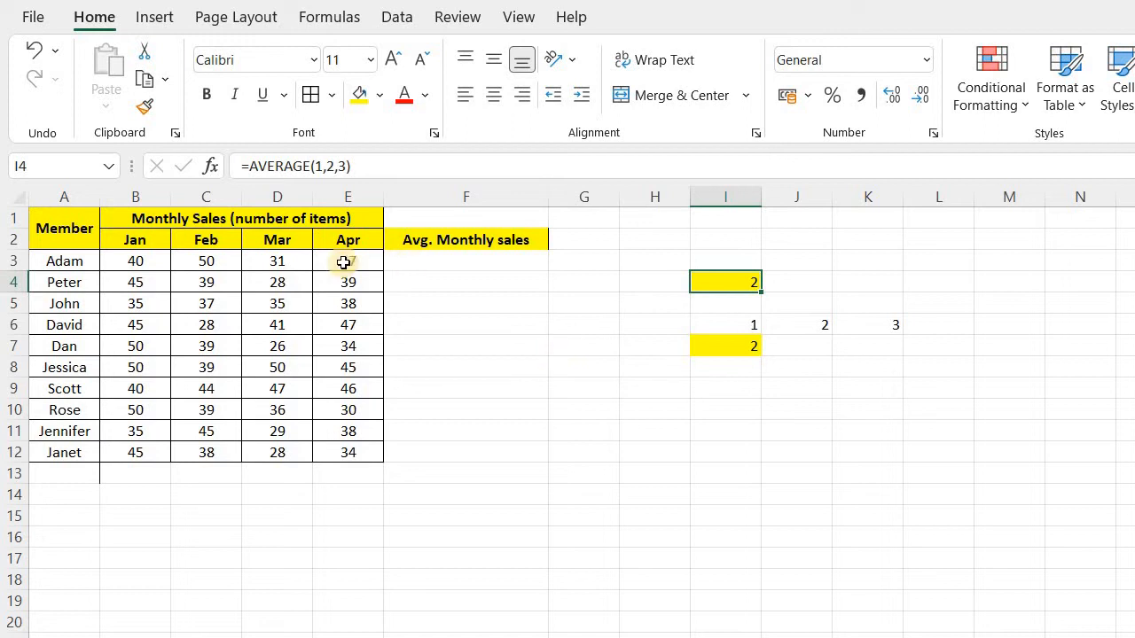
Step: Calculate the first member's average monthly sales for Jan to Apr in cell F3 with =AVERAGE(B3:E3)
left_click(134, 263)
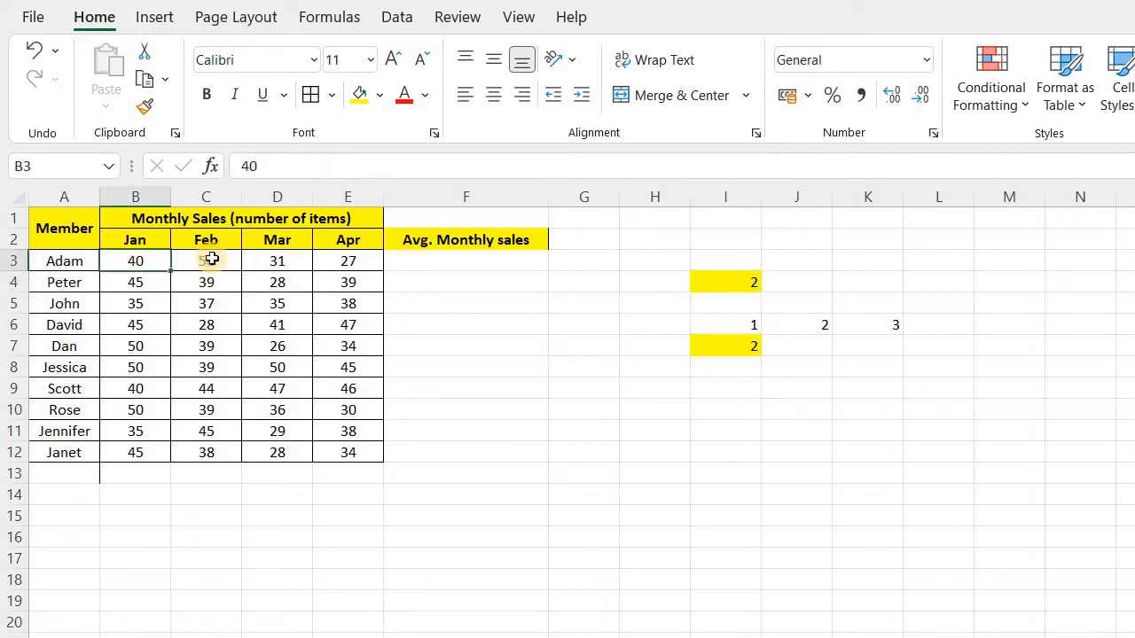
left_click(226, 257)
left_click(284, 257)
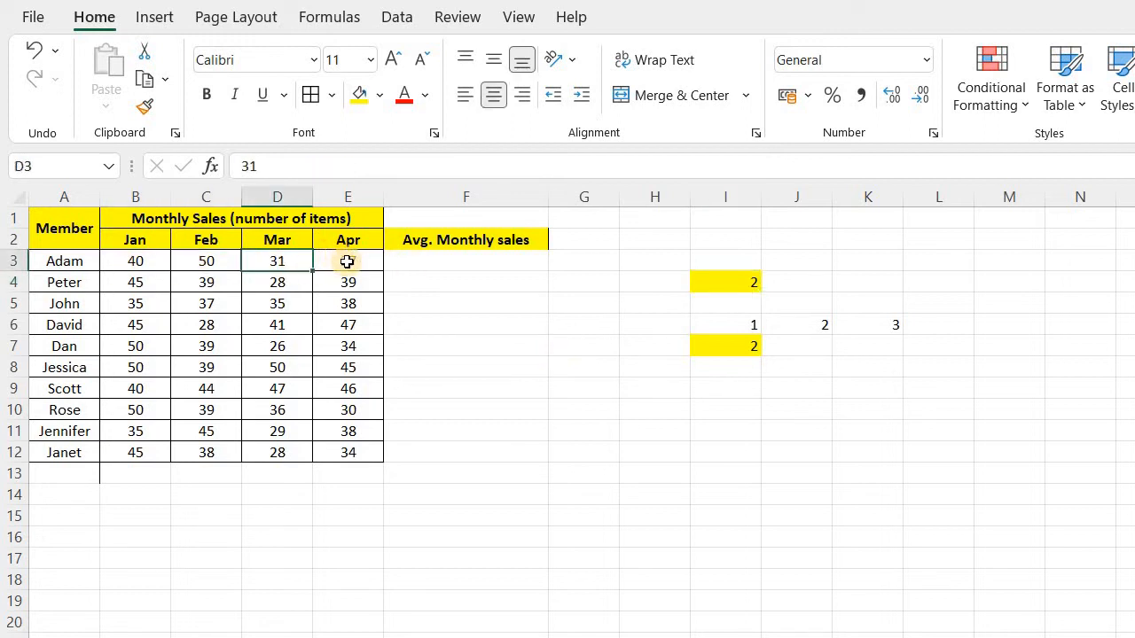
left_click(351, 263)
left_click(441, 264)
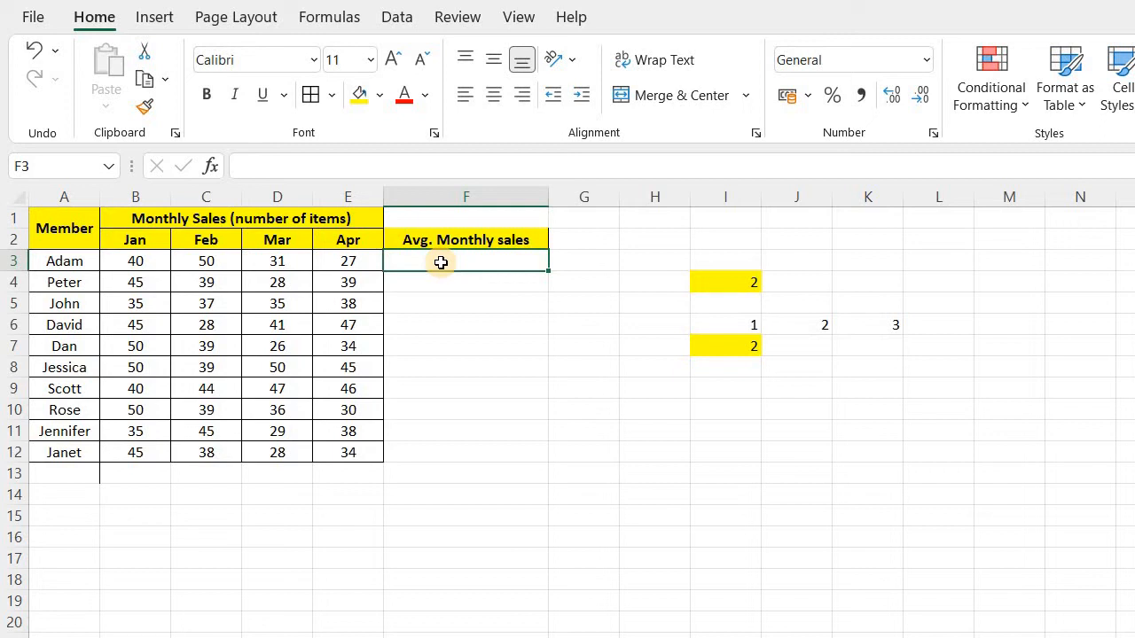
type("=a")
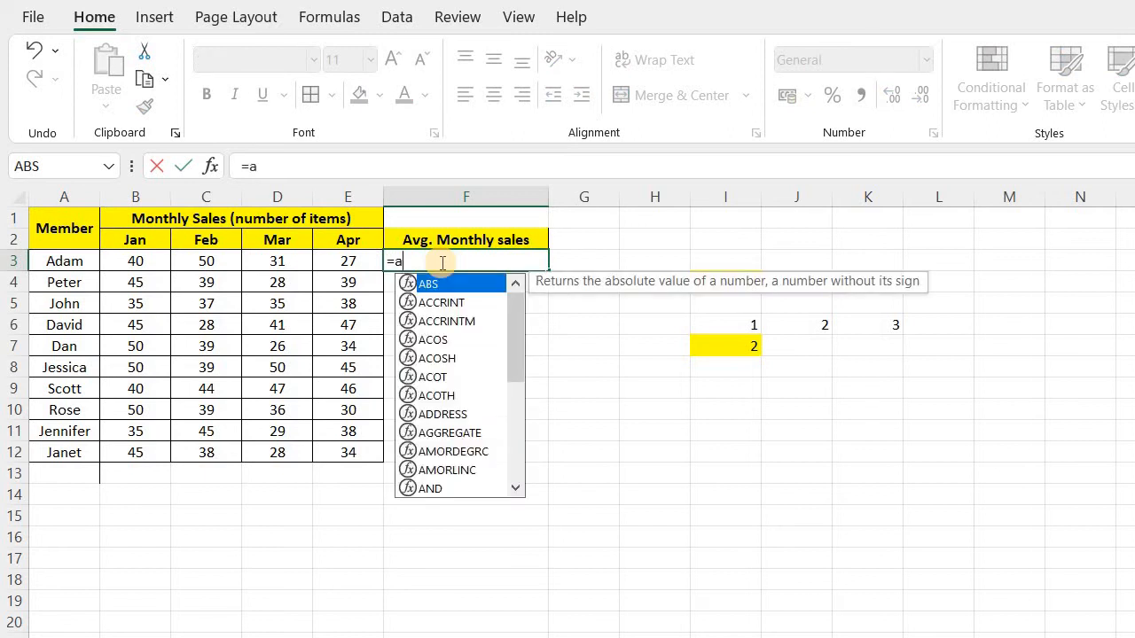
type("v")
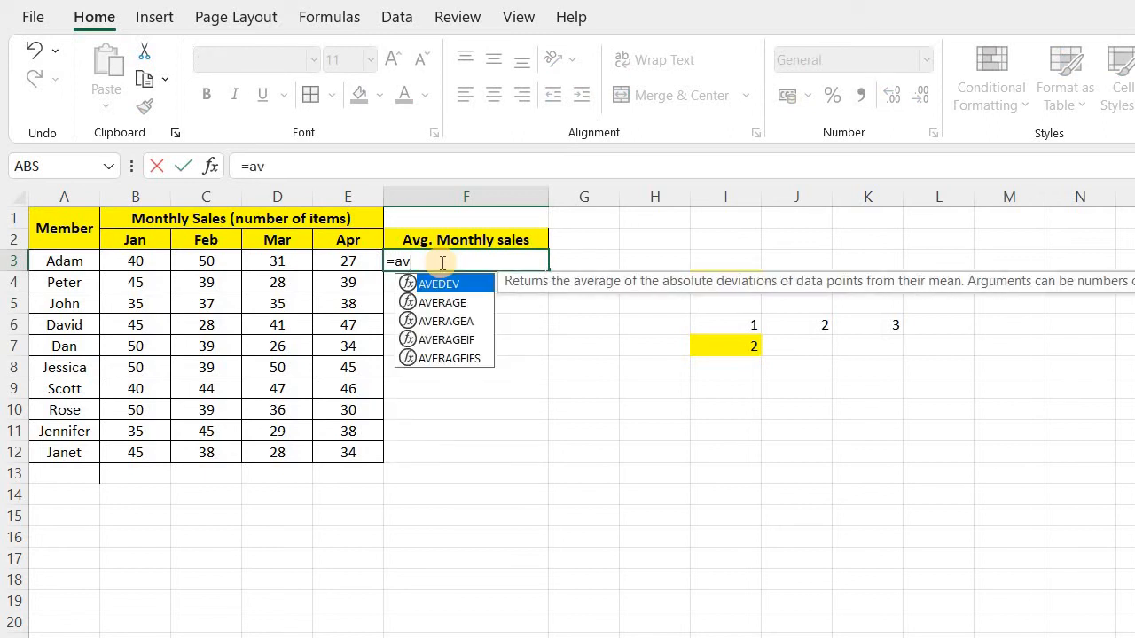
type("era")
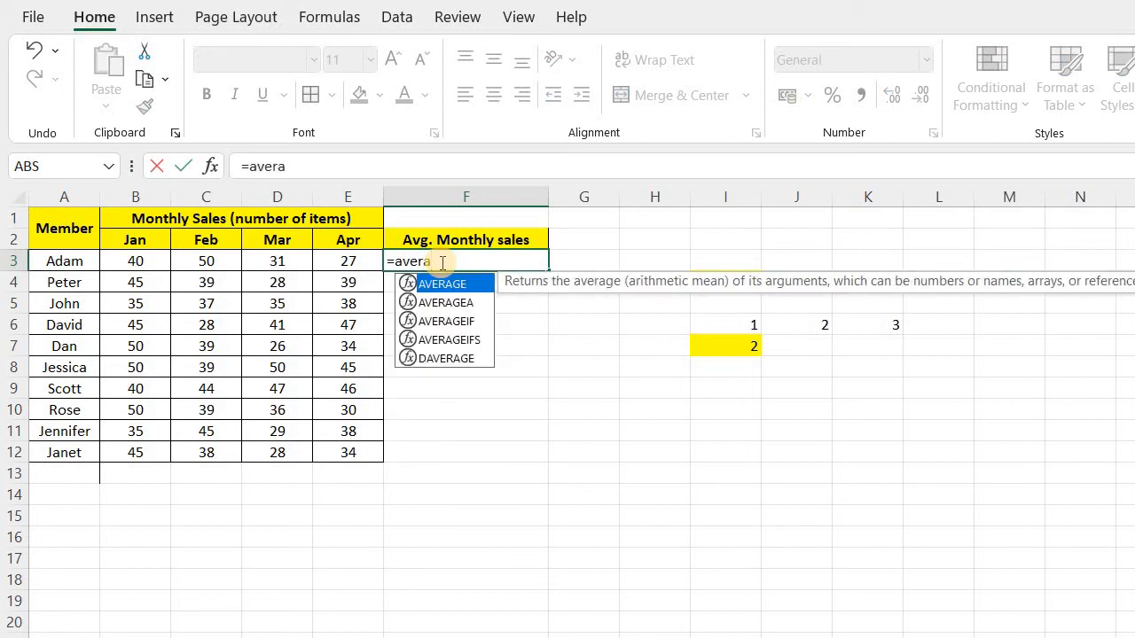
key("Tab")
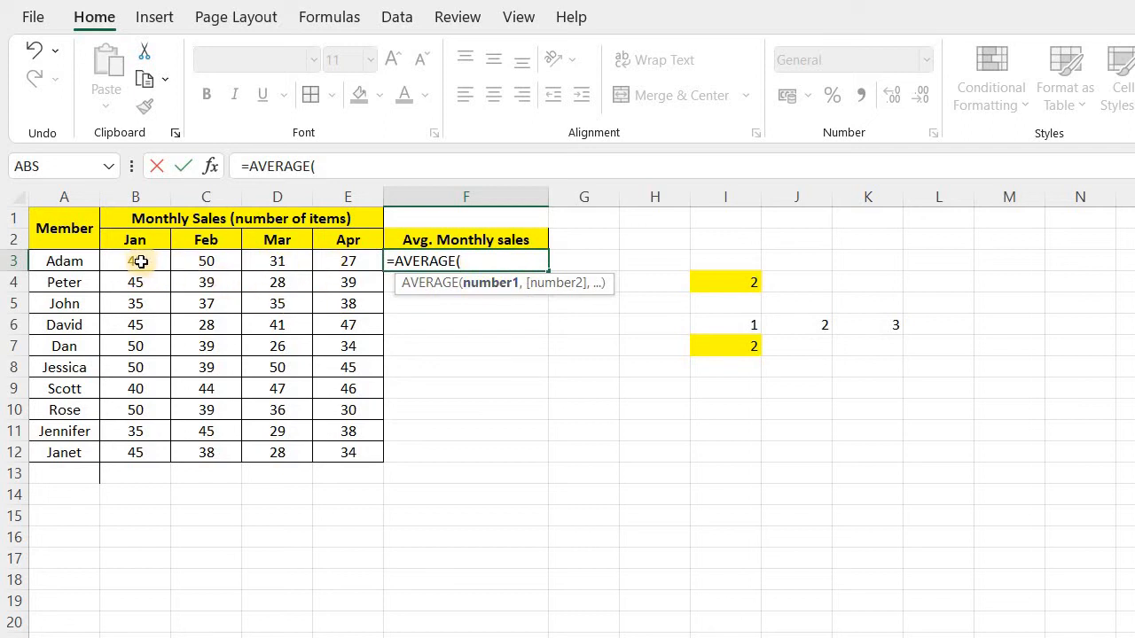
left_click_drag(140, 261, 341, 263)
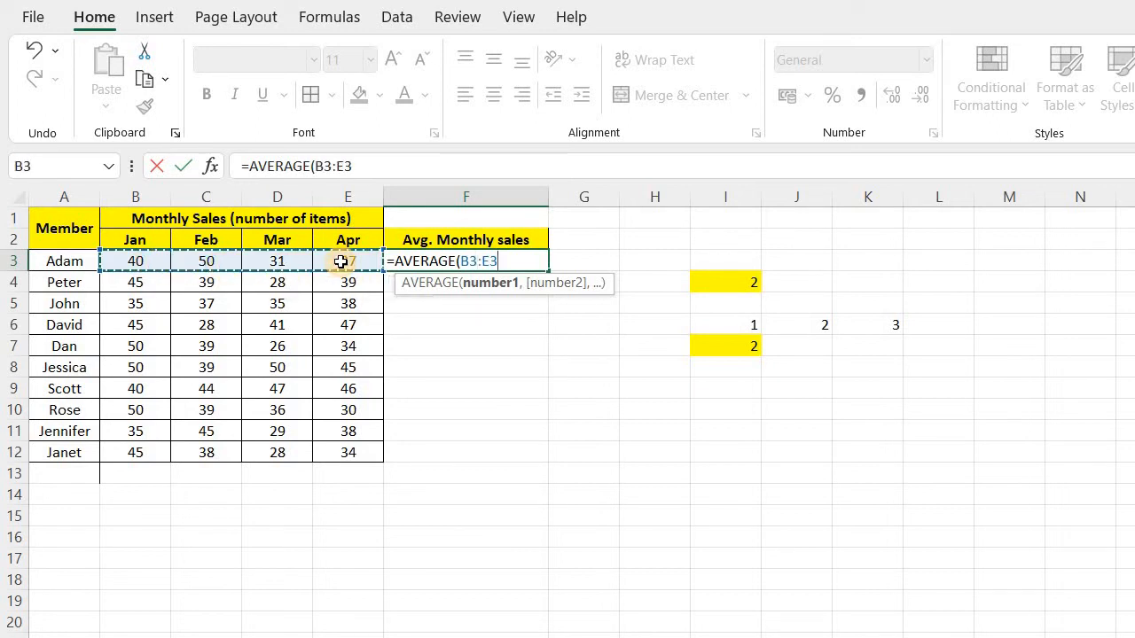
type(")")
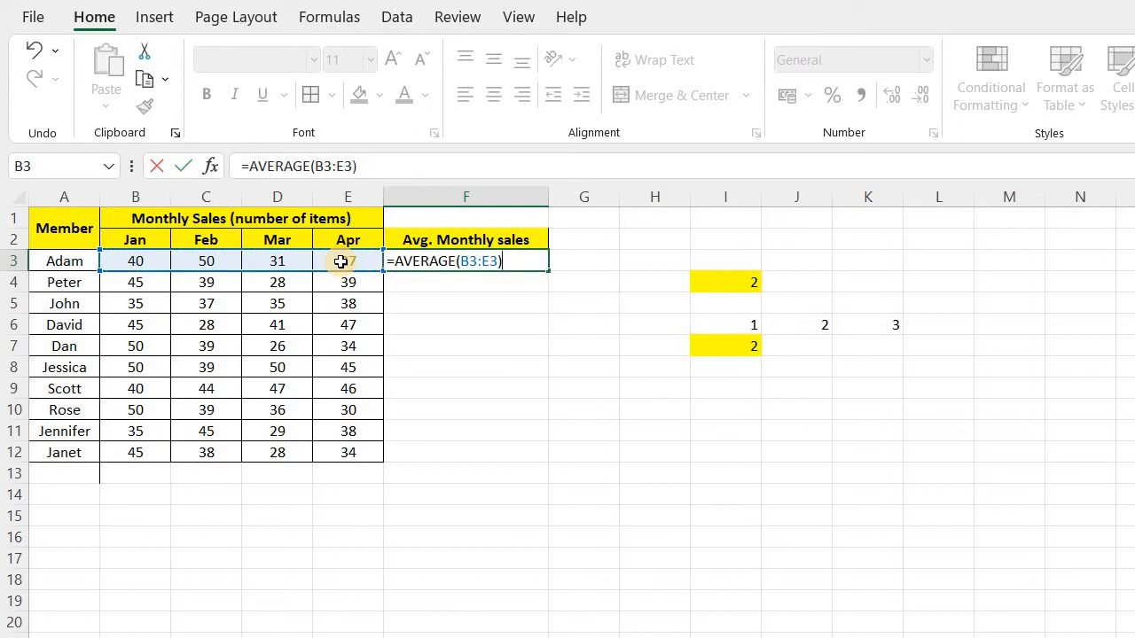
key("Return")
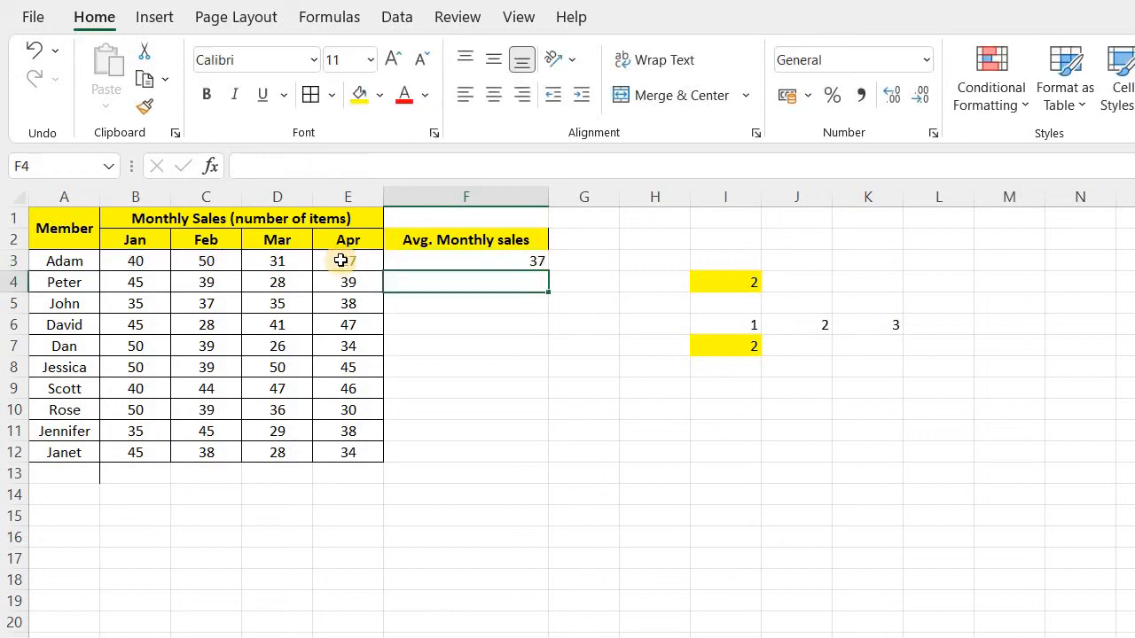
Step: Review the average formula in cell F3 against its source range B3:E3
left_click(514, 260)
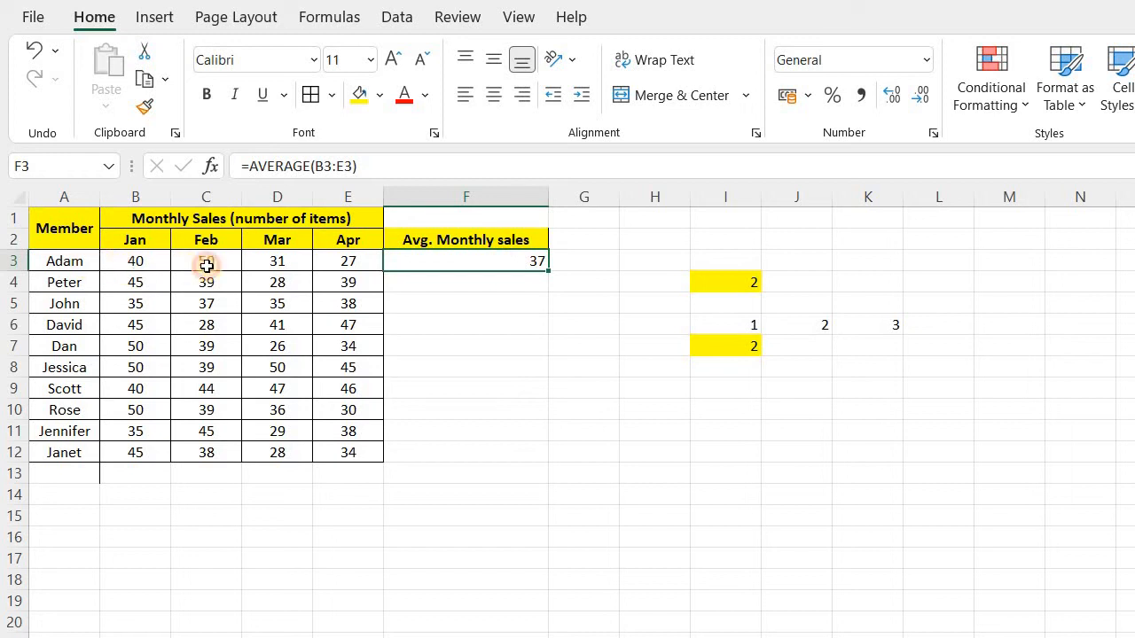
left_click_drag(135, 263, 346, 263)
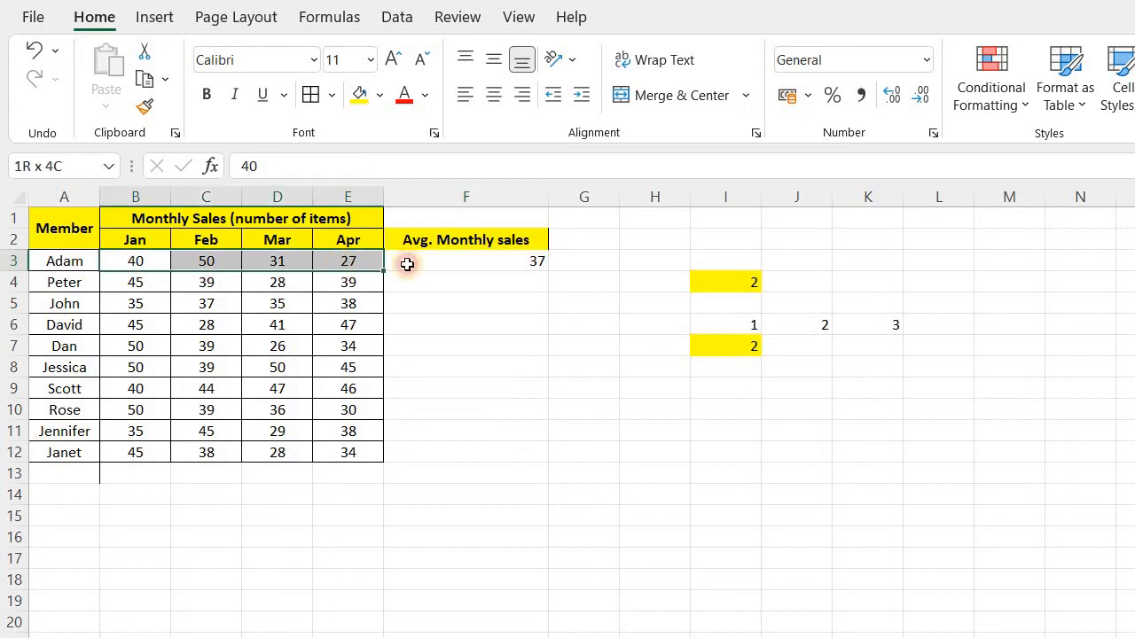
left_click(518, 262)
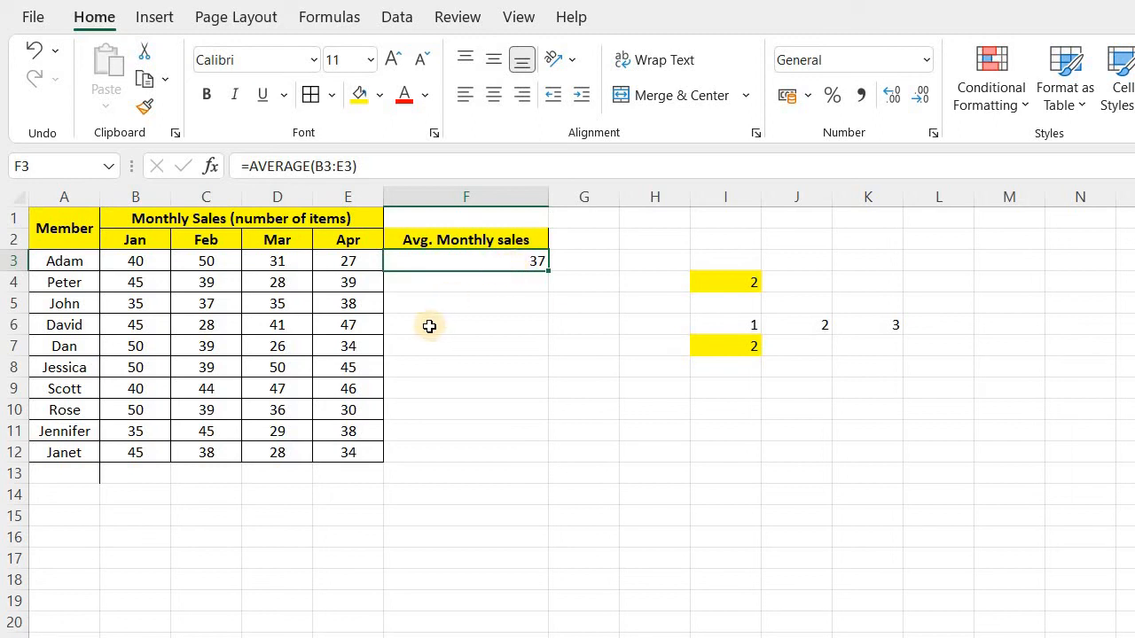
left_click(432, 285)
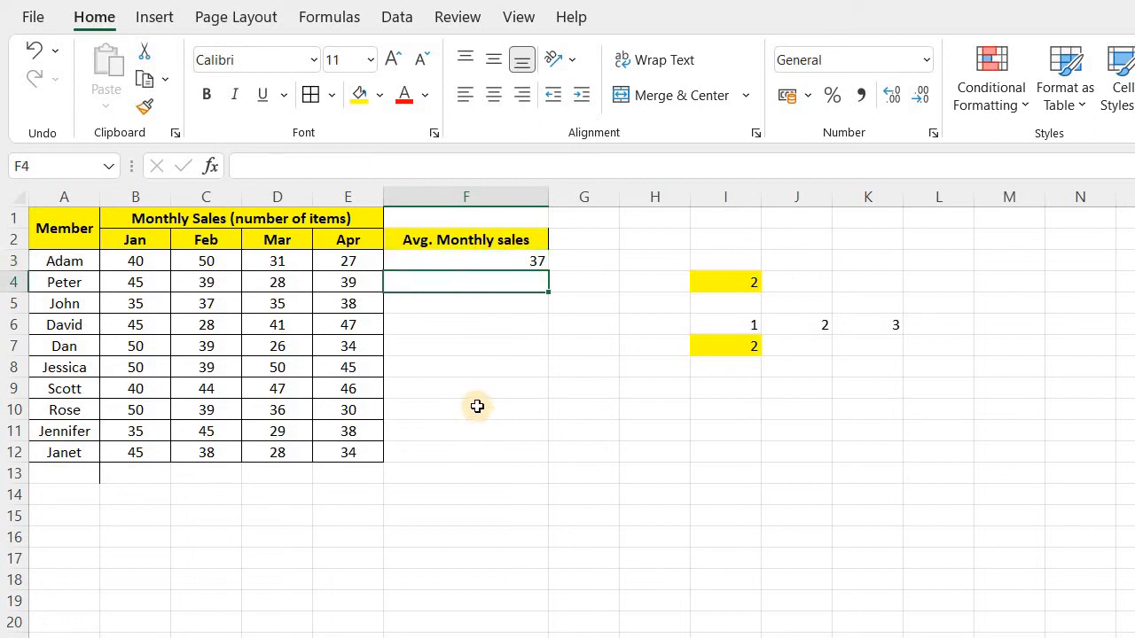
Step: Calculate the second member's average monthly sales for Jan to Apr in cell F4 with =AVERAGE(B4:E4)
type("=a")
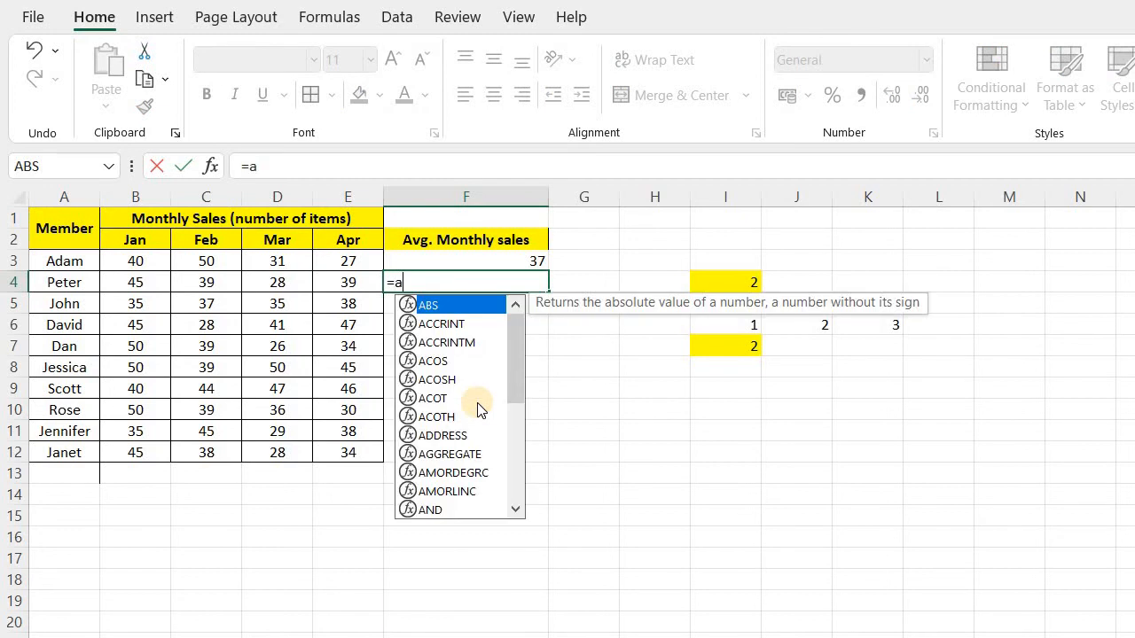
type("verag")
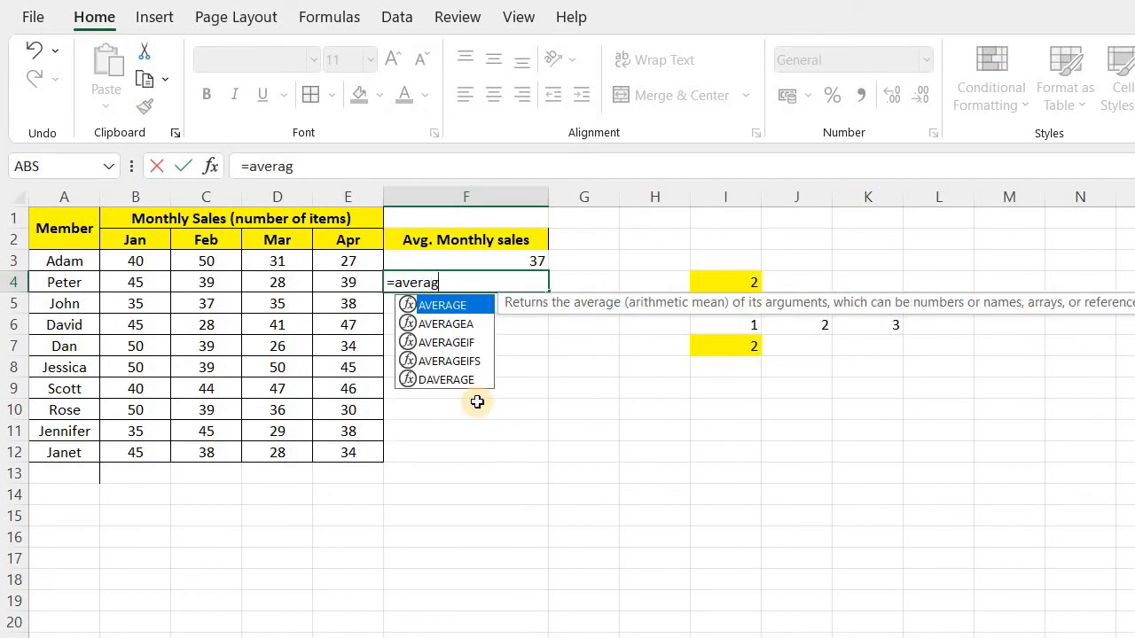
type("e(")
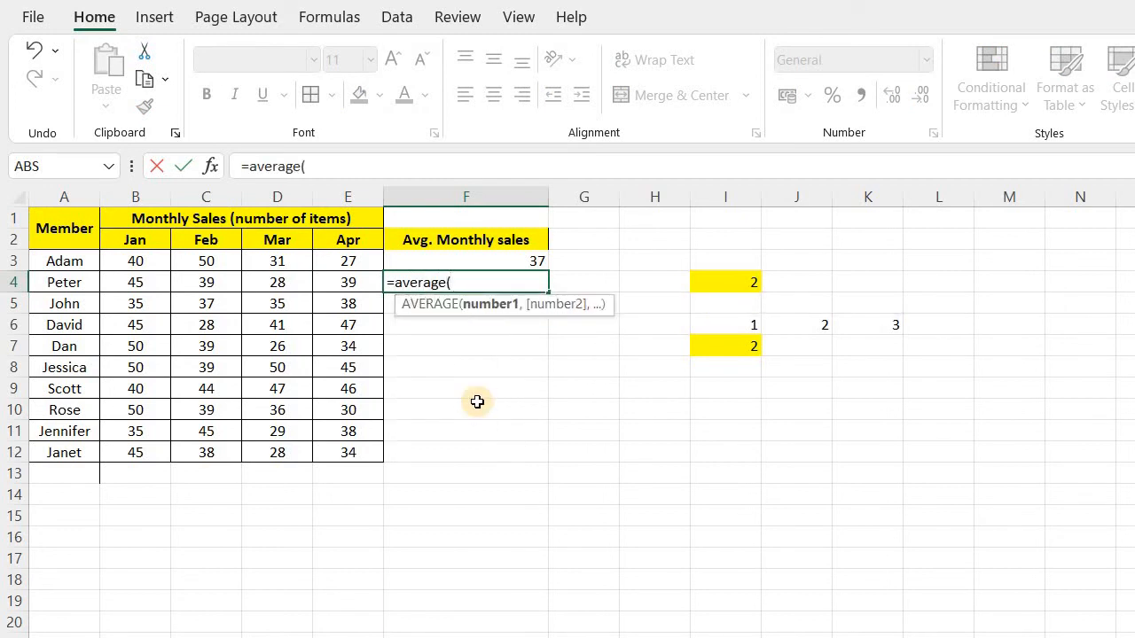
left_click(140, 282)
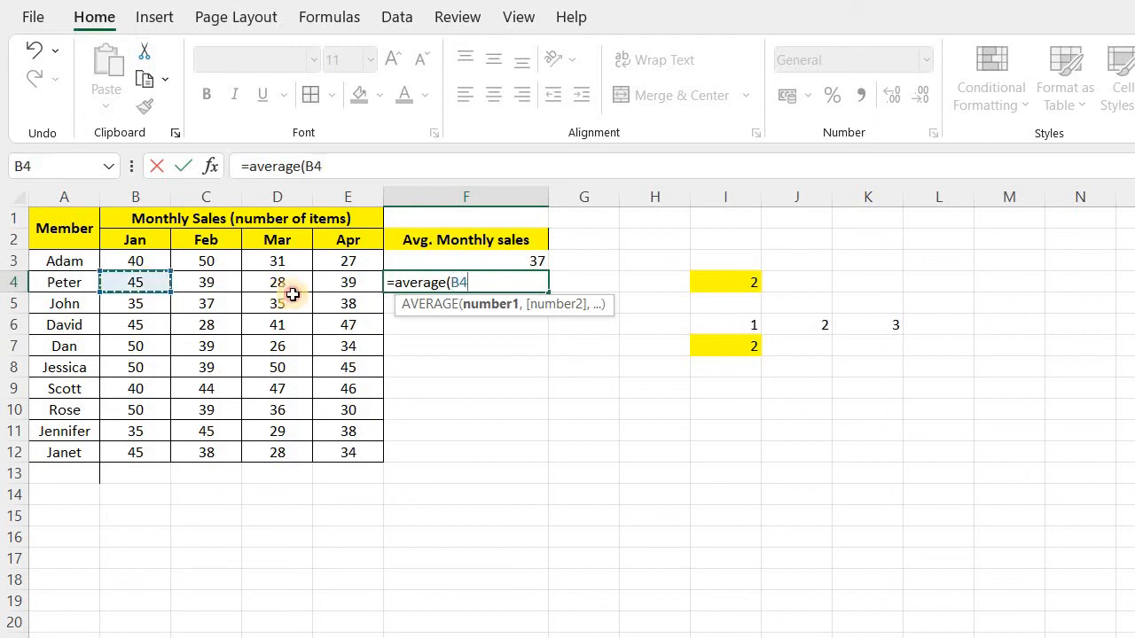
left_click_drag(292, 295, 351, 293)
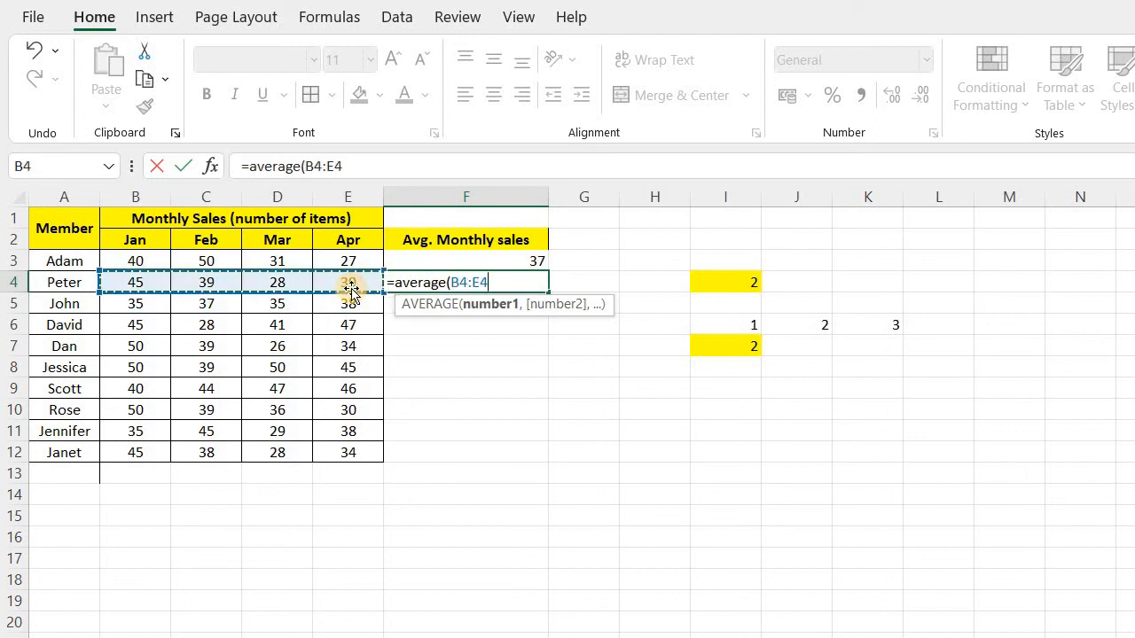
type(")")
key("Return")
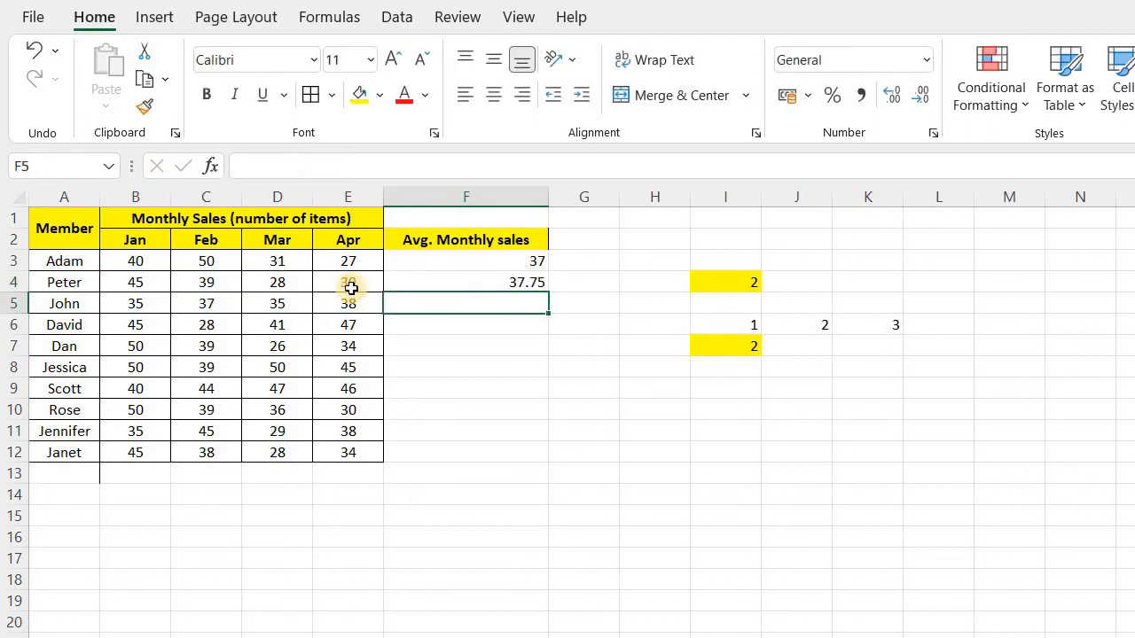
Step: Fill the average formula from cell F4 down through F12 and look over the averages in F3:F12
left_click(531, 282)
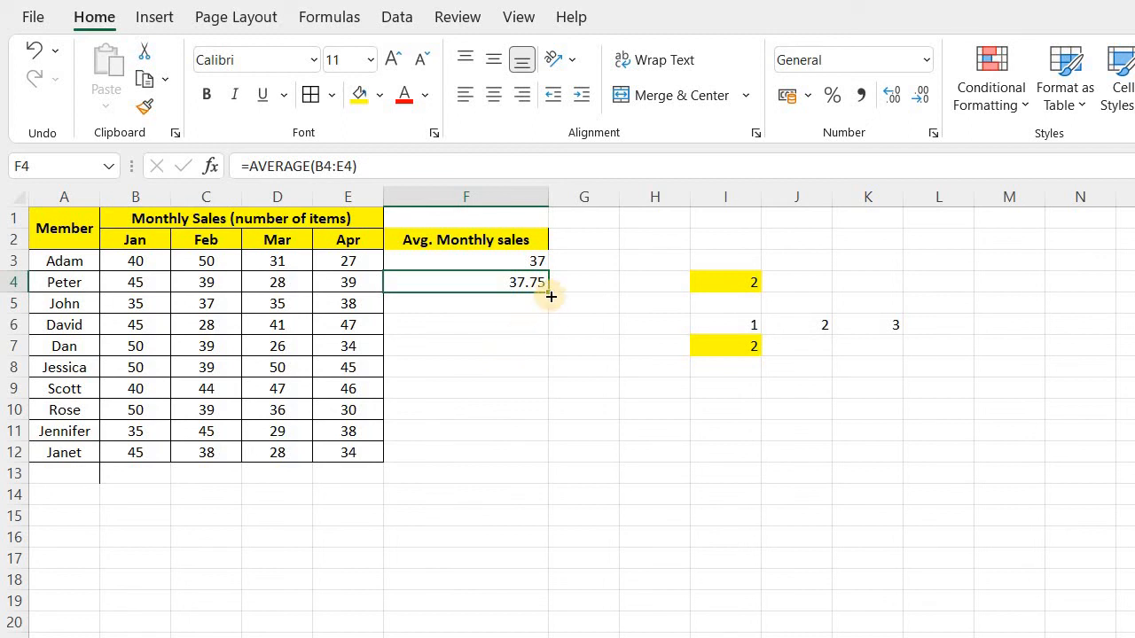
left_click_drag(549, 292, 529, 456)
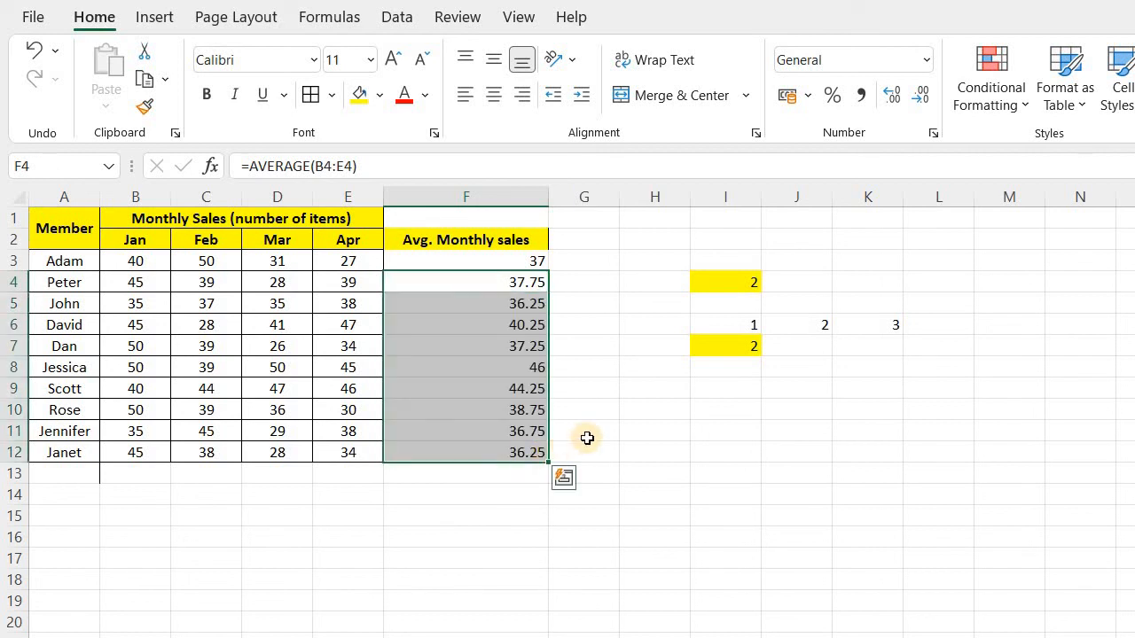
left_click(588, 440)
left_click_drag(530, 261, 534, 454)
left_click(611, 408)
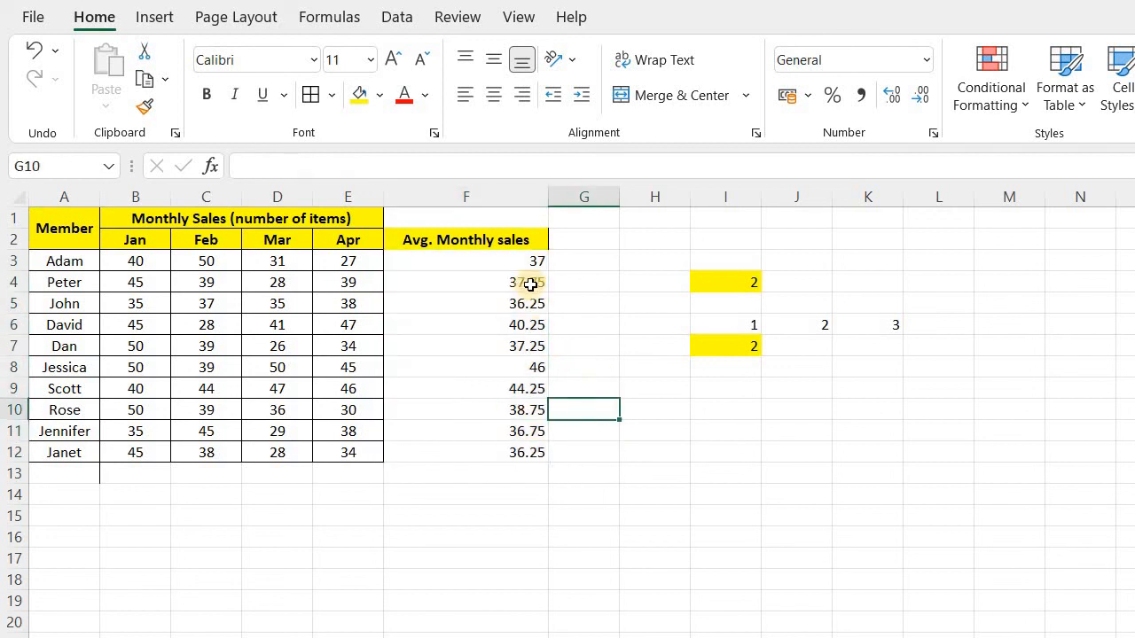
Step: Highlight the row A9:F9 with a yellow fill and inspect the average formula in cell F9
left_click(523, 390)
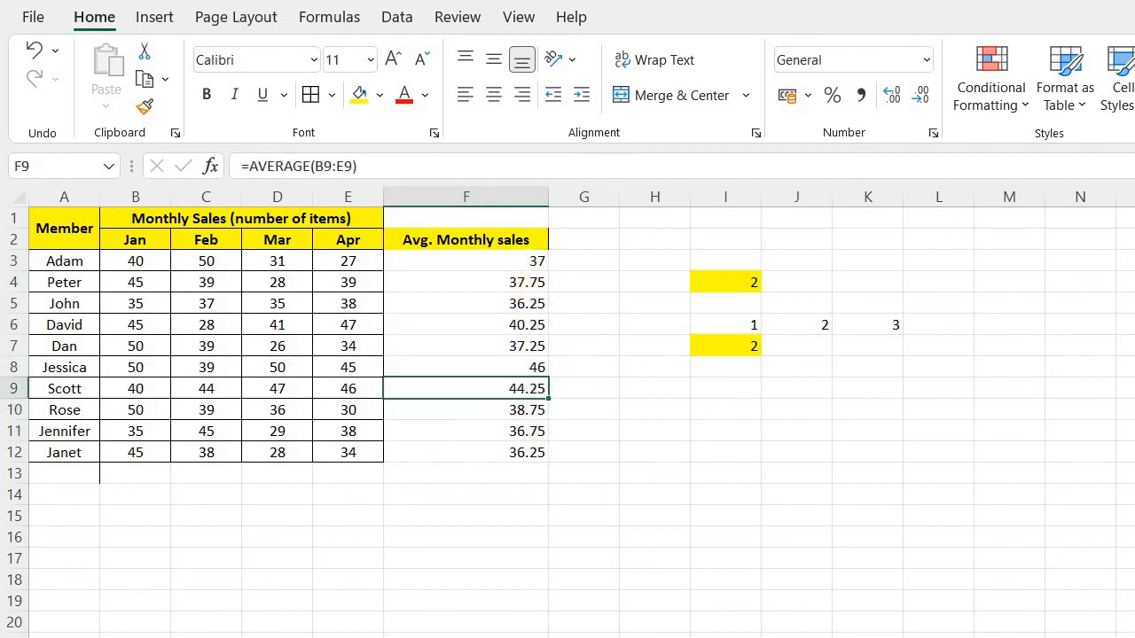
left_click(51, 388)
left_click_drag(402, 387, 523, 388)
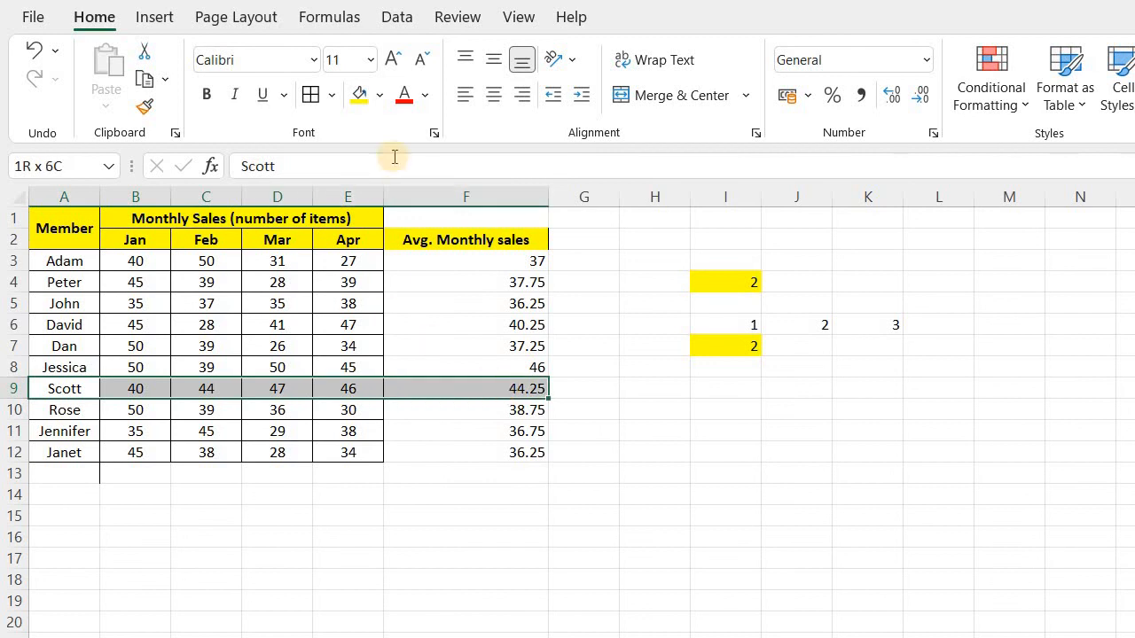
left_click(364, 100)
left_click(732, 473)
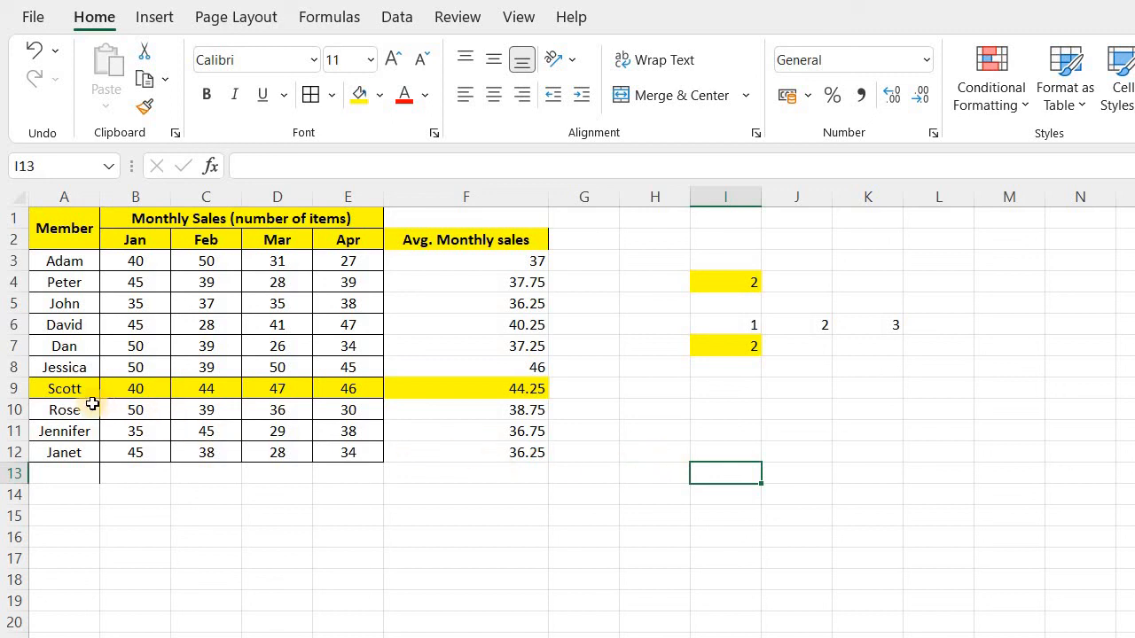
left_click(516, 391)
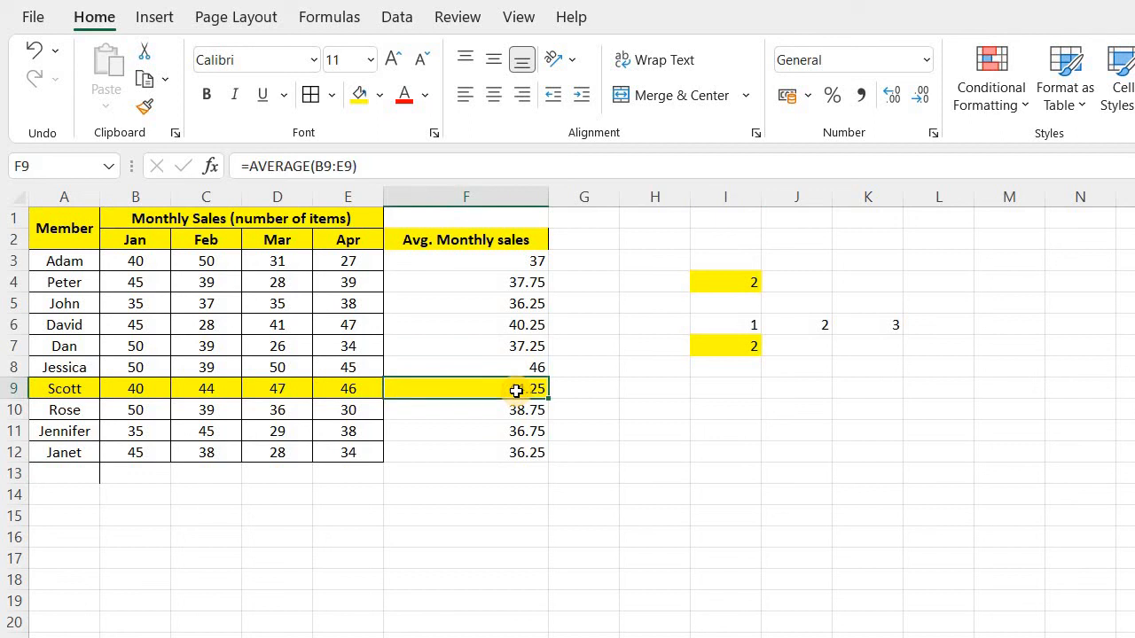